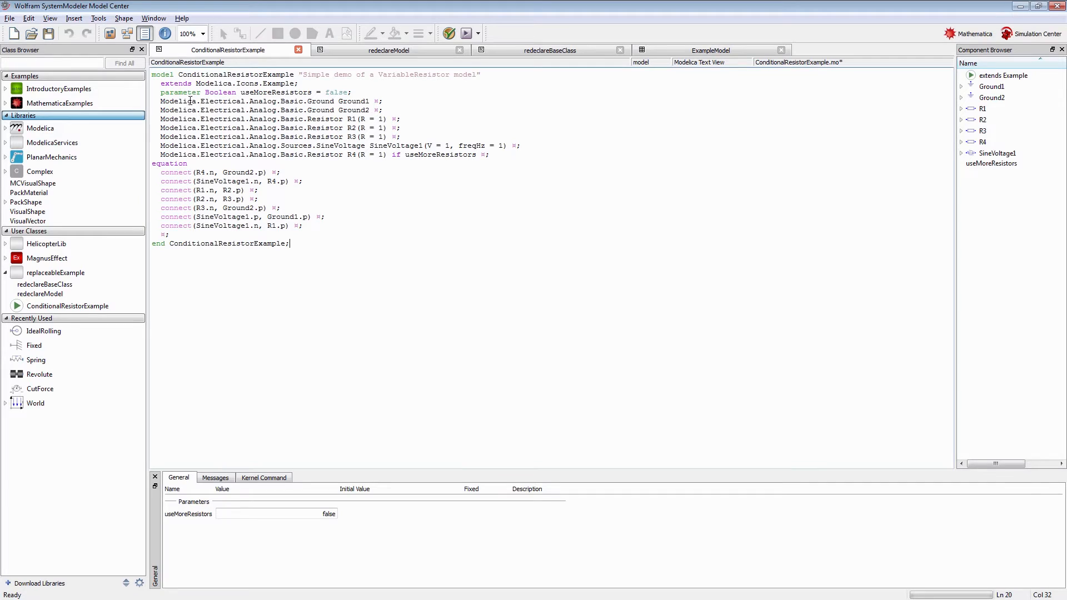
Step: Locate useMoreResistors in the model text, set it to true from the diagram view, and inspect resistor R4
double_click(265, 93)
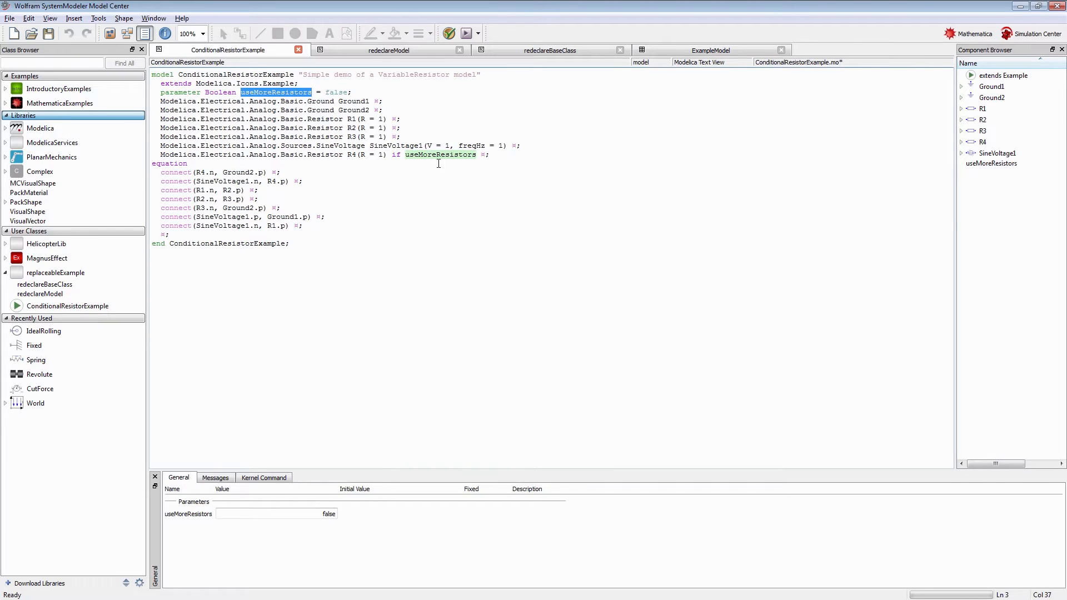
key(ctrl+2)
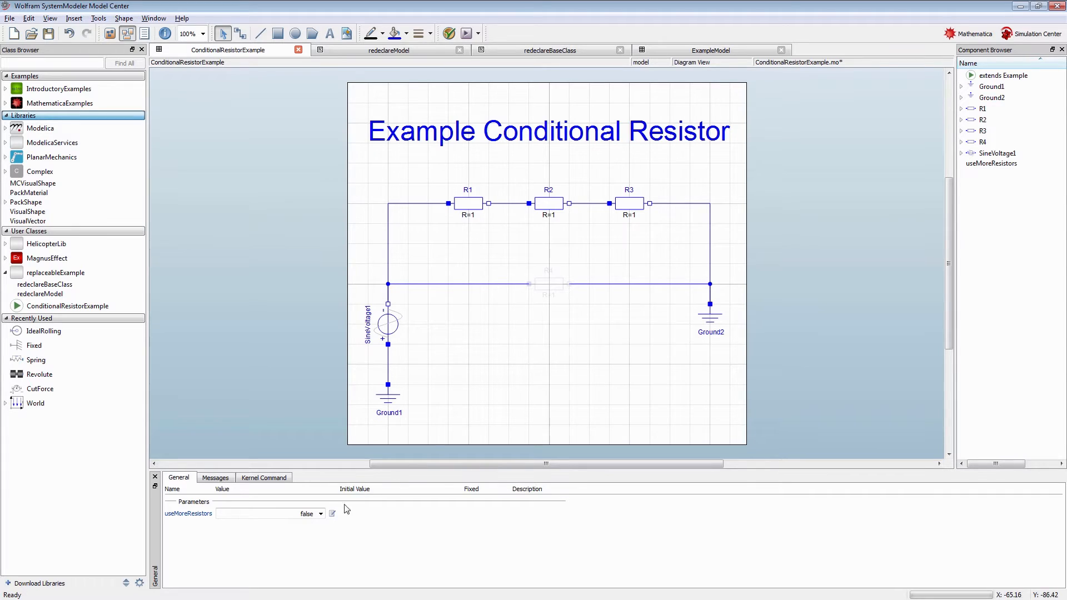
click(320, 514)
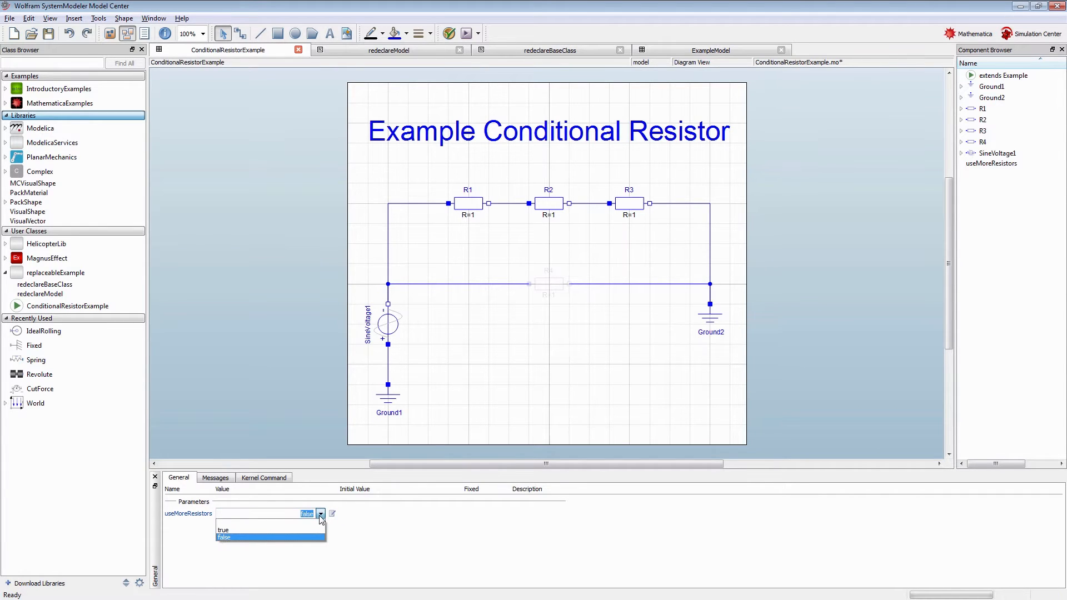
click(294, 531)
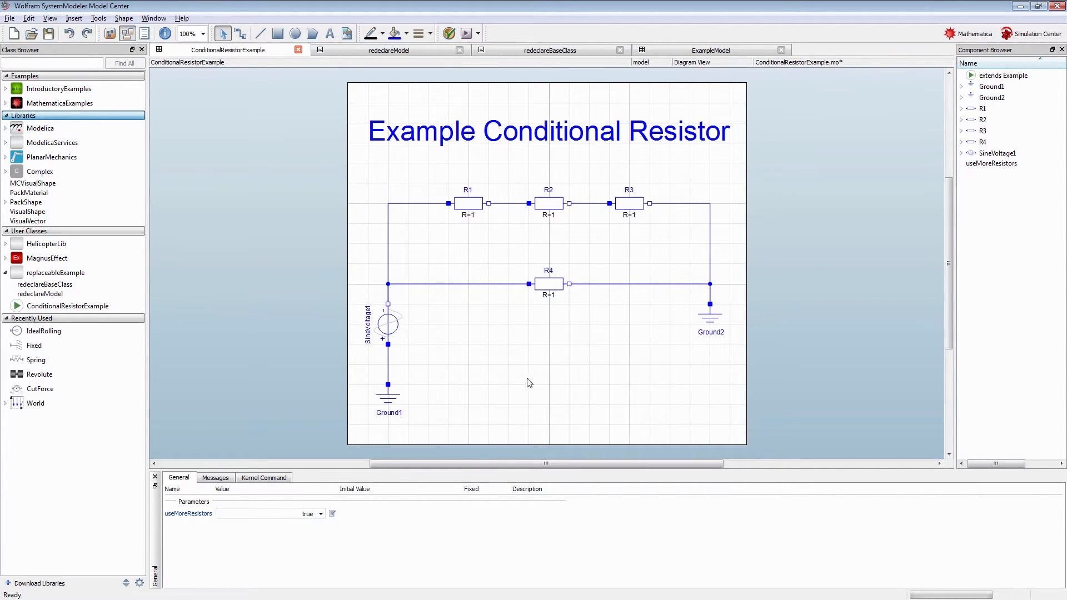
click(548, 282)
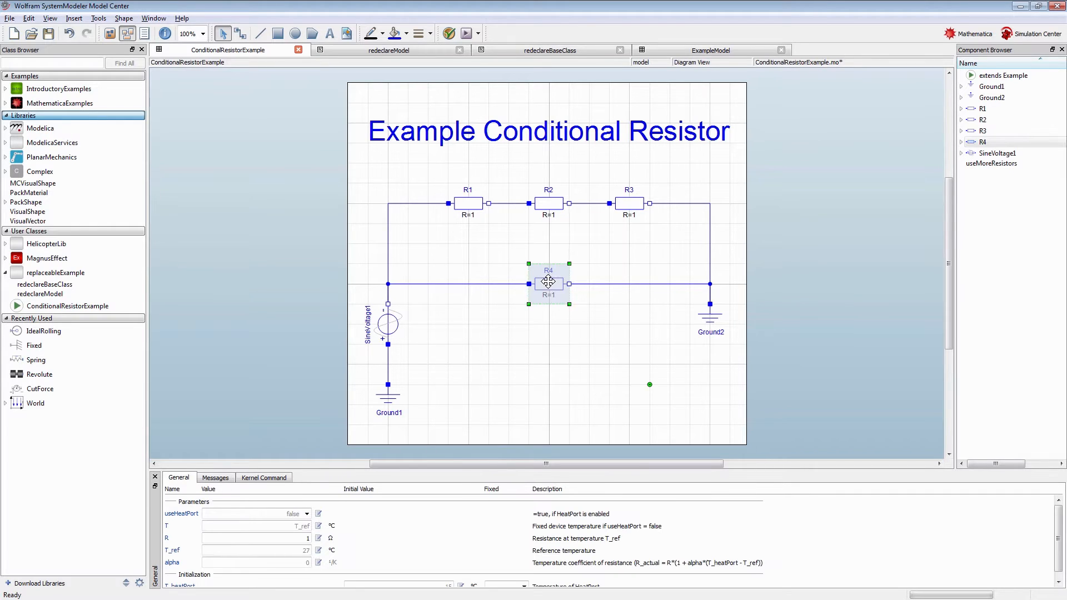
click(536, 323)
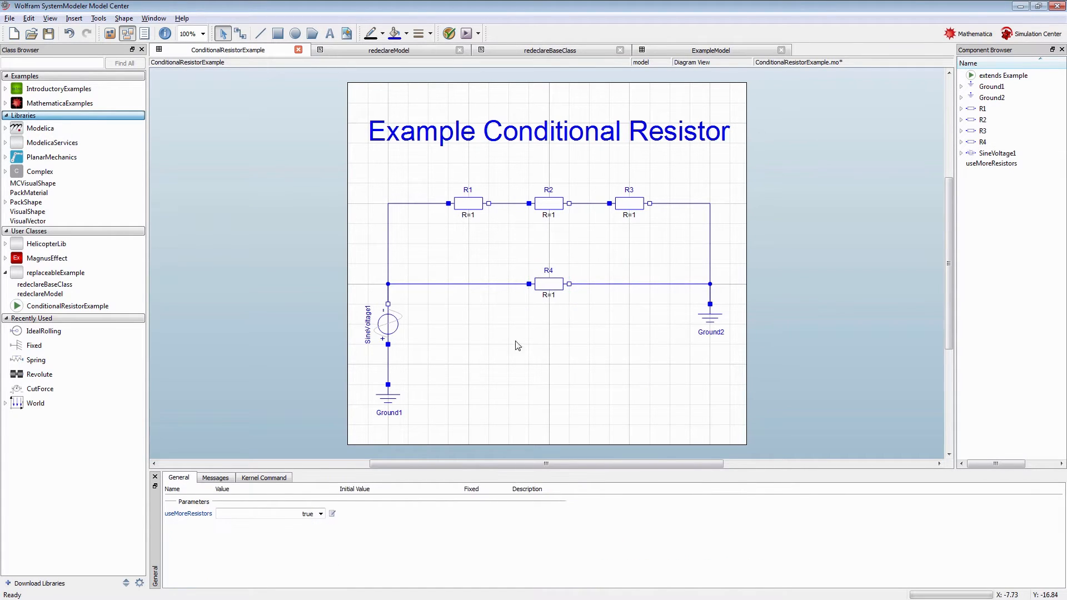
Step: Set the useMoreResistors parameter of ConditionalResistorExample back to false
click(321, 514)
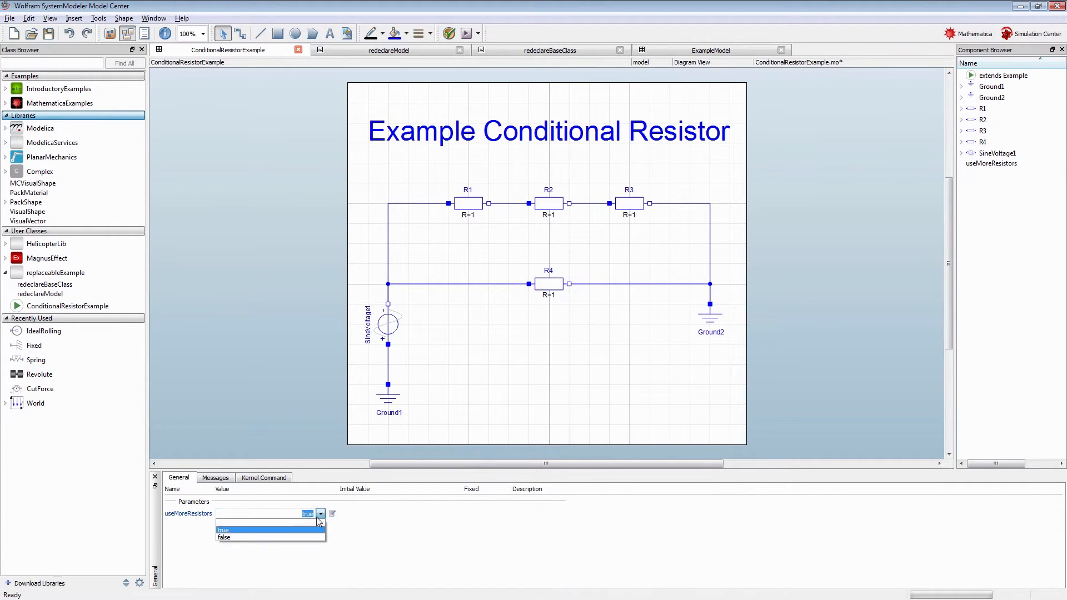
click(299, 535)
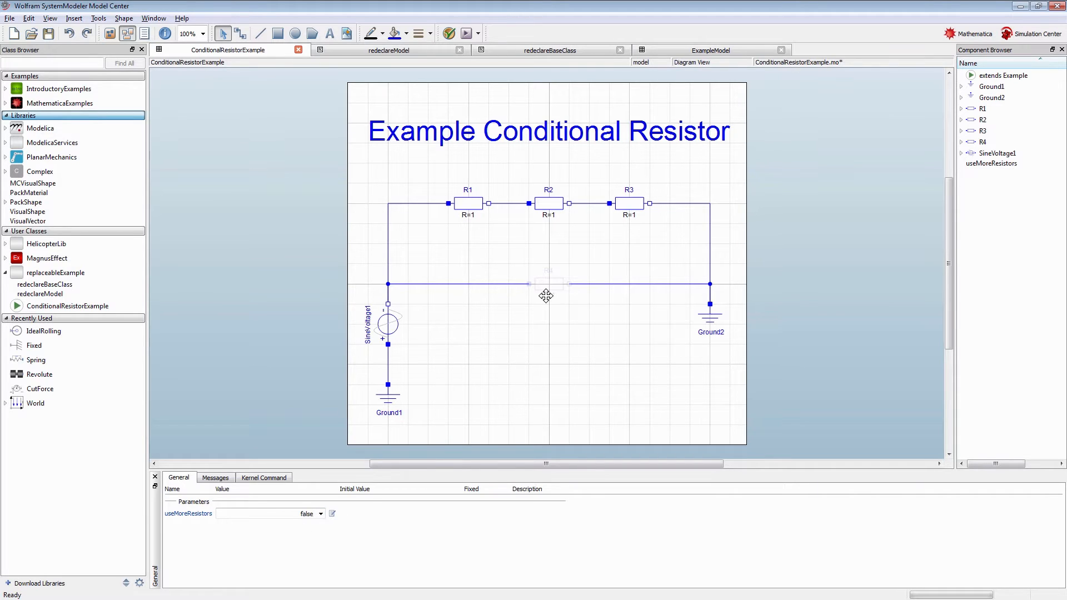
drag(487, 306, 489, 271)
click(484, 330)
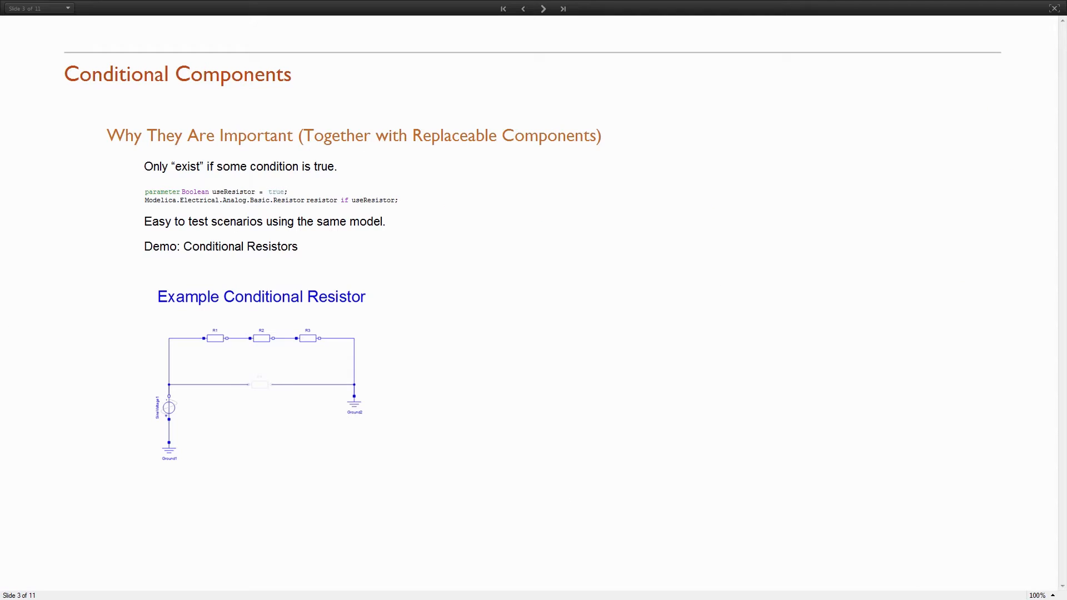
key(Left)
key(Right)
key(Right)
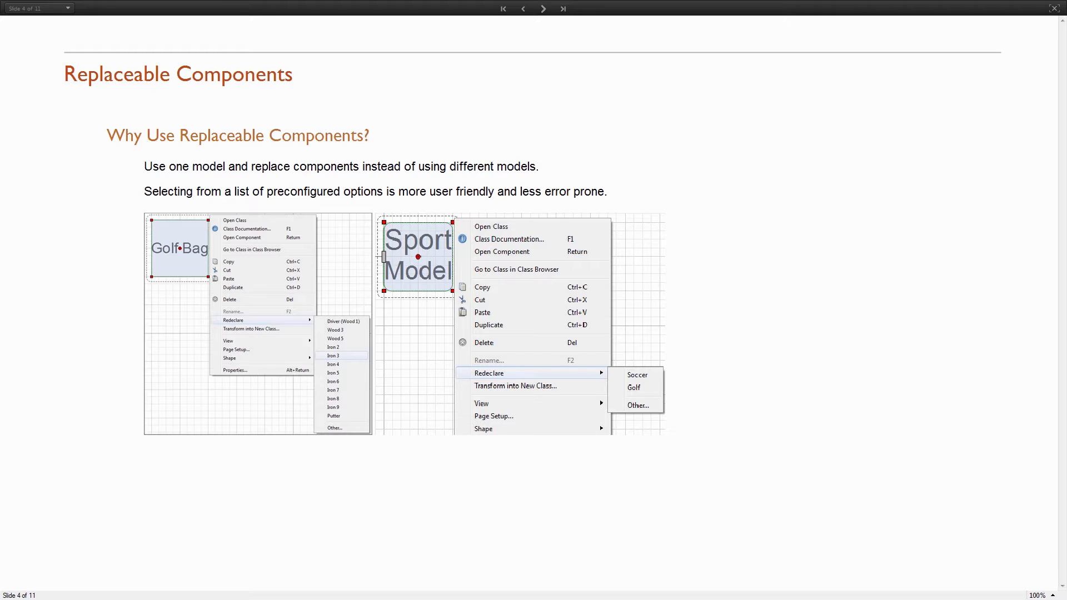
key(Right)
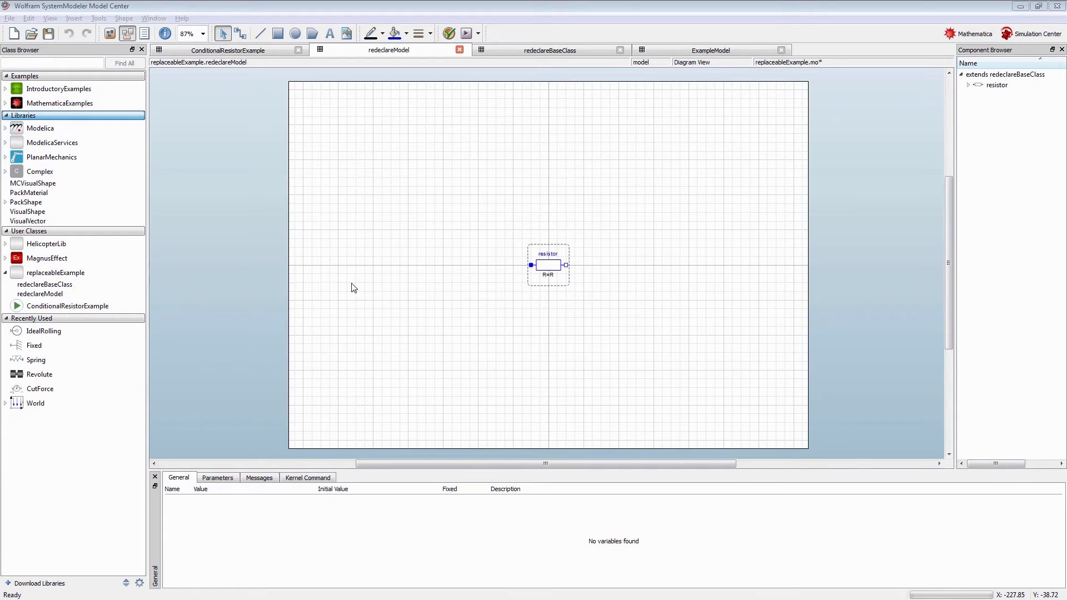
Step: Inspect the resistor in redeclareModel, and examine the replaceable declaration and choices annotation in the Modelica text of redeclareBaseClass
click(544, 264)
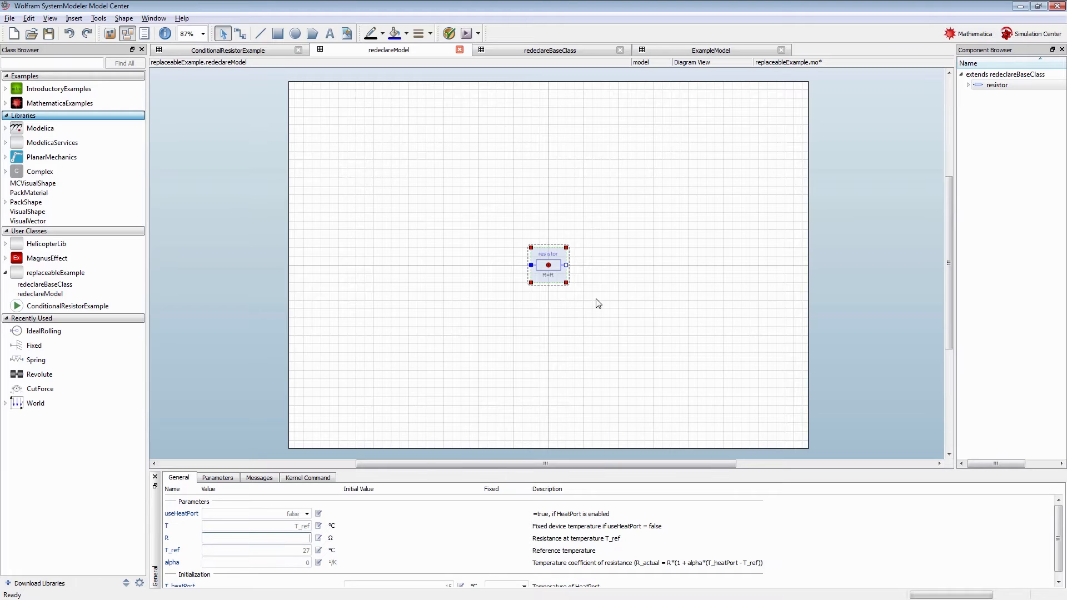
key(ctrl+3)
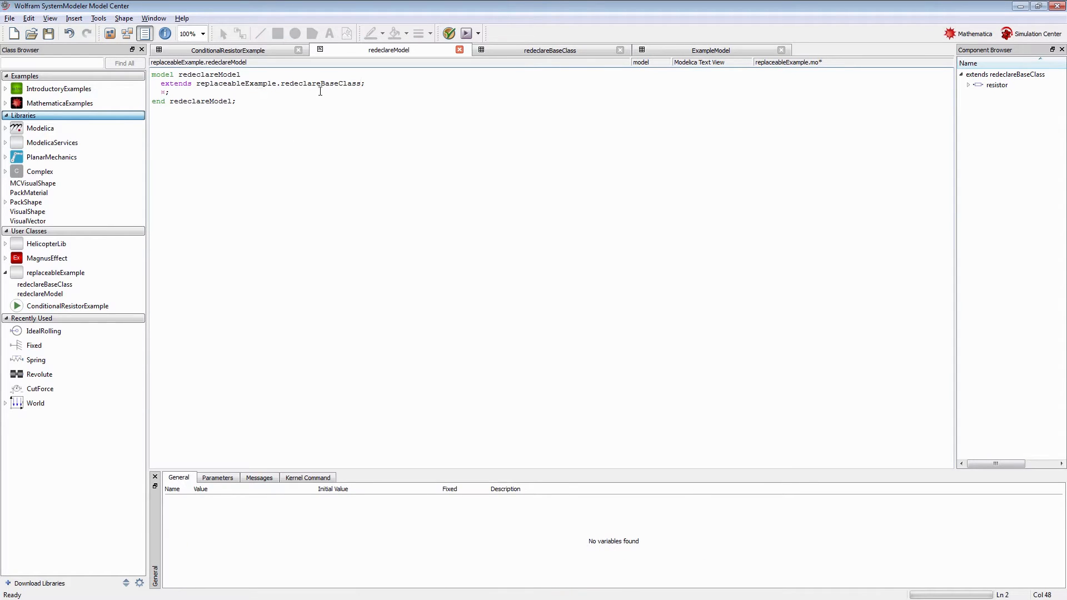
click(509, 51)
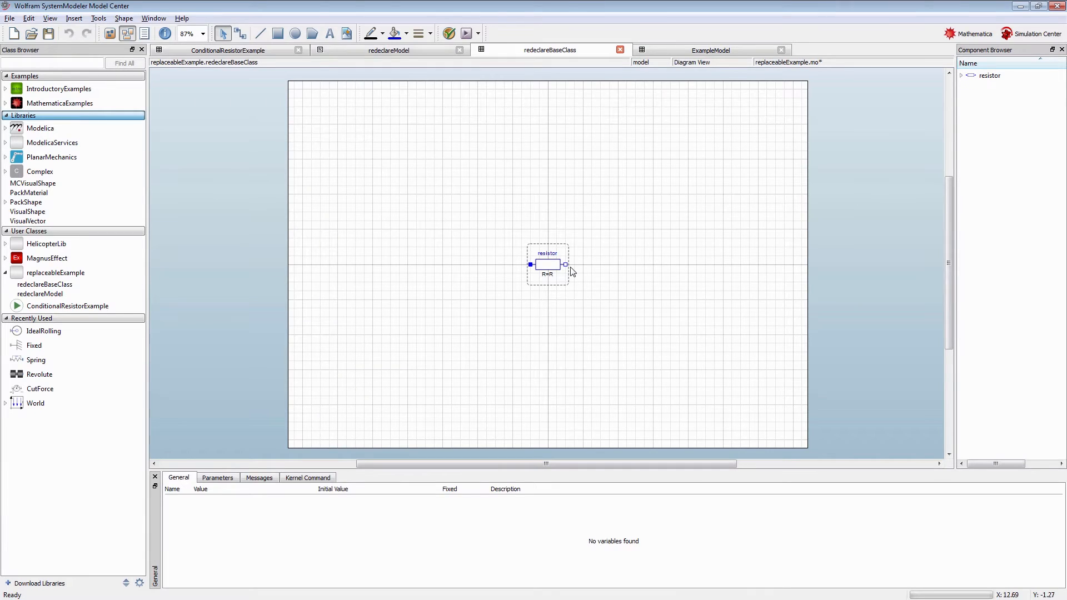
click(553, 266)
key(ctrl+3)
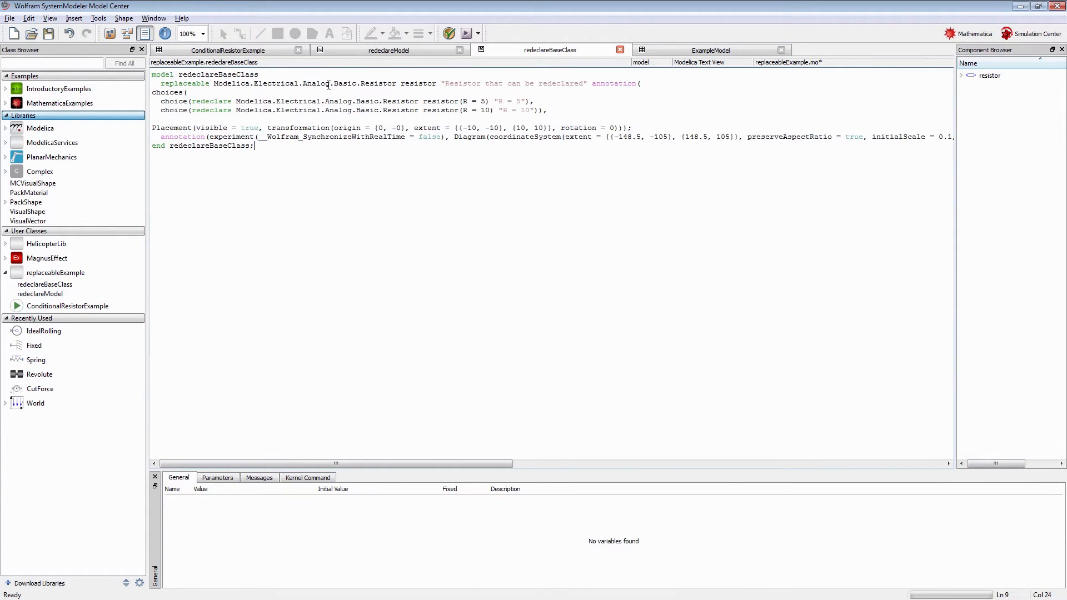
double_click(196, 84)
click(656, 84)
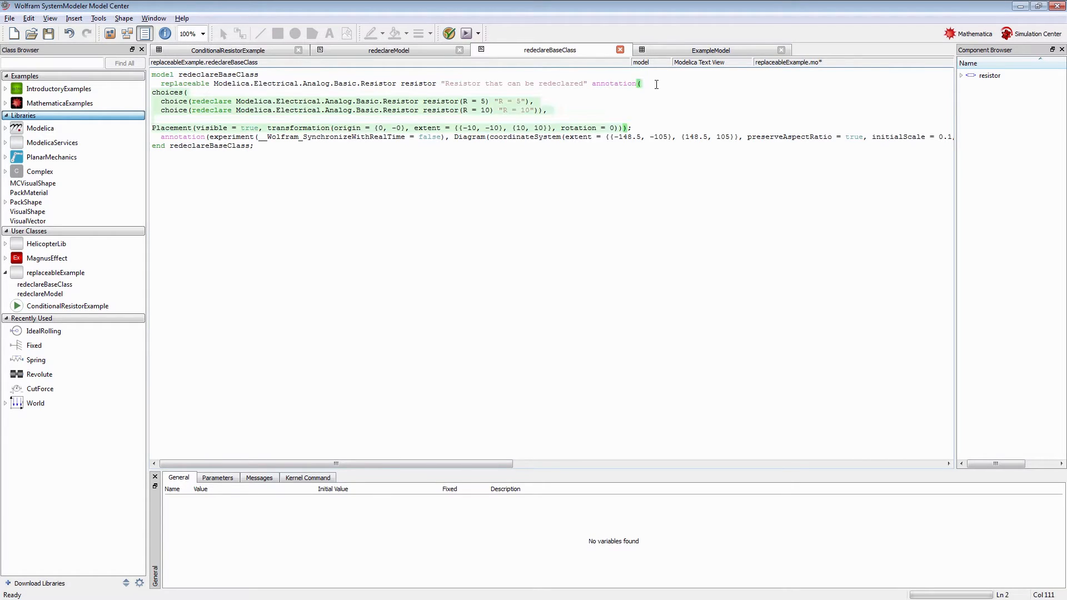
click(192, 92)
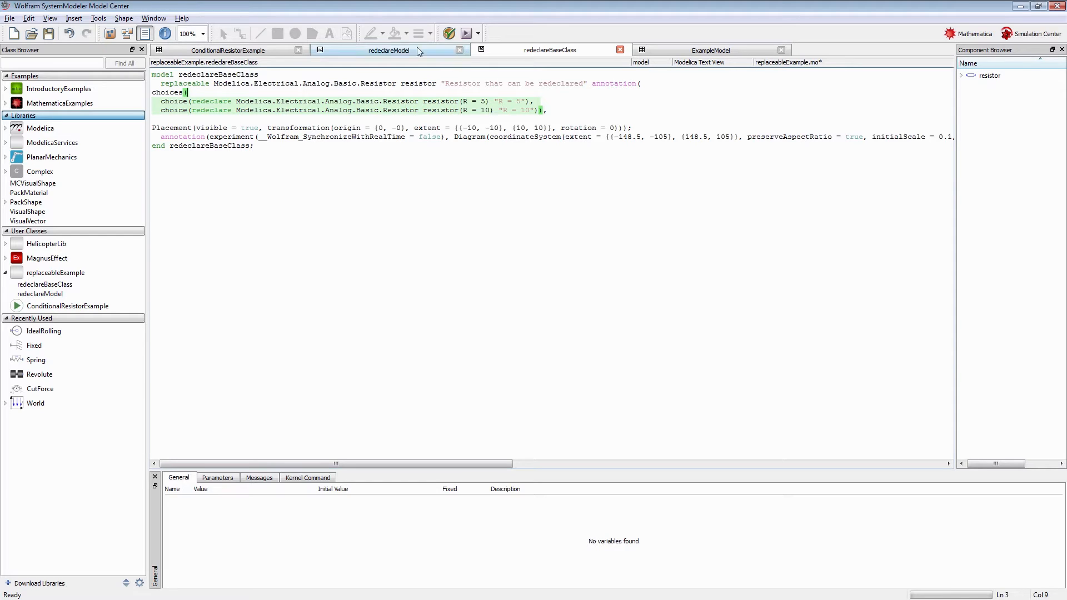
Step: Redeclare the resistor in the redeclareModel diagram with the R = 10 choice
click(398, 55)
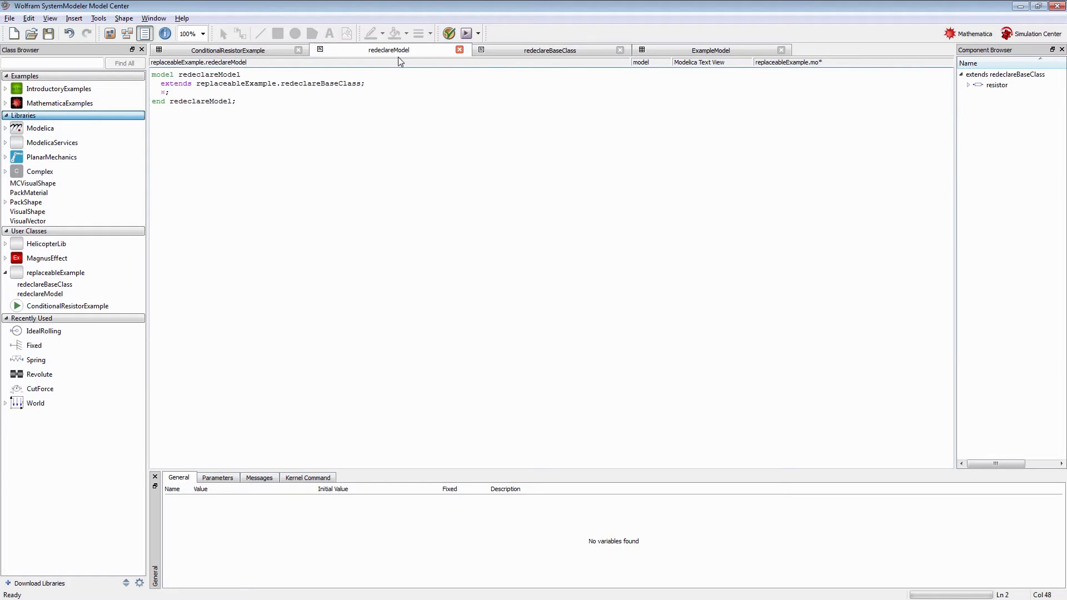
key(ctrl+2)
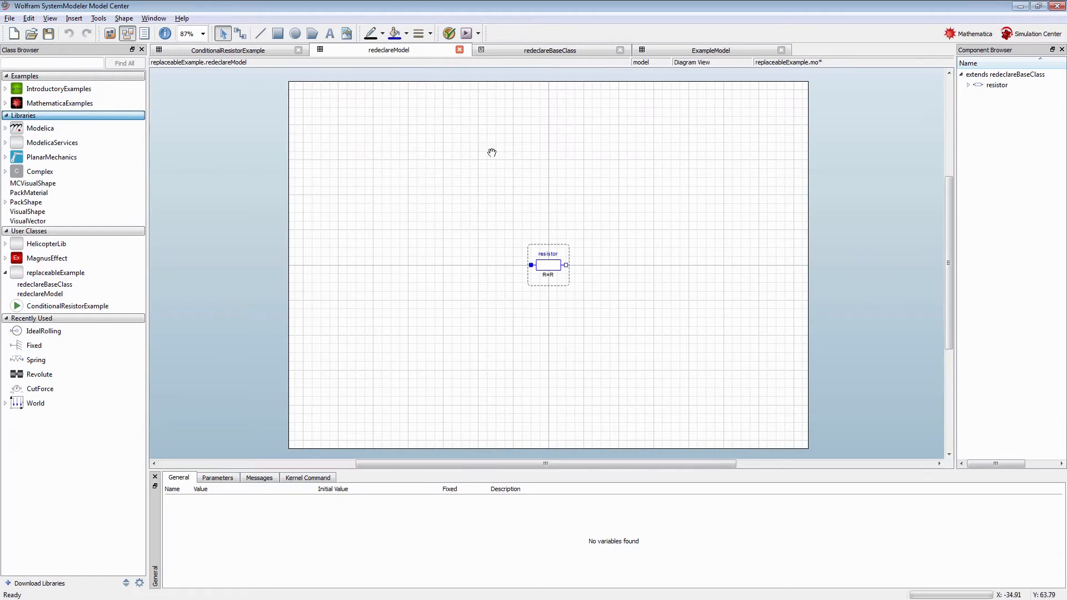
click(566, 271)
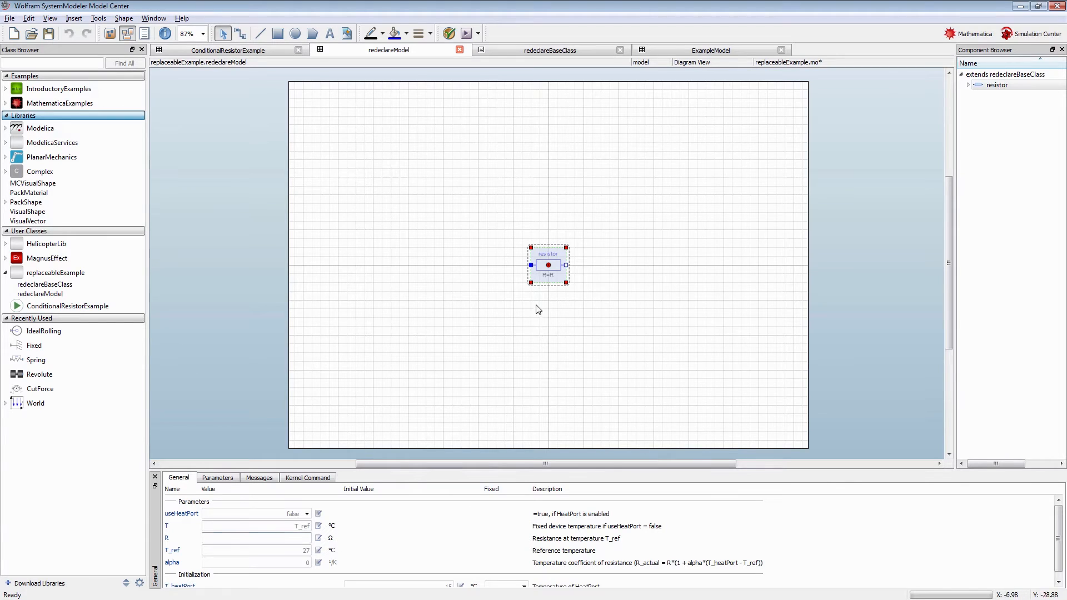
right_click(565, 260)
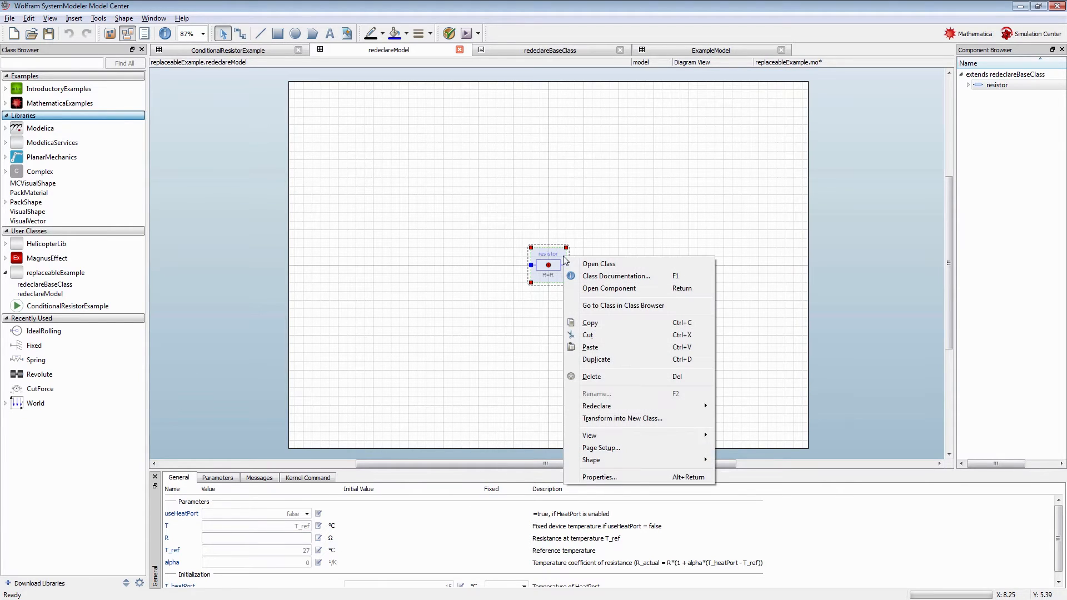
mouse_move(637, 407)
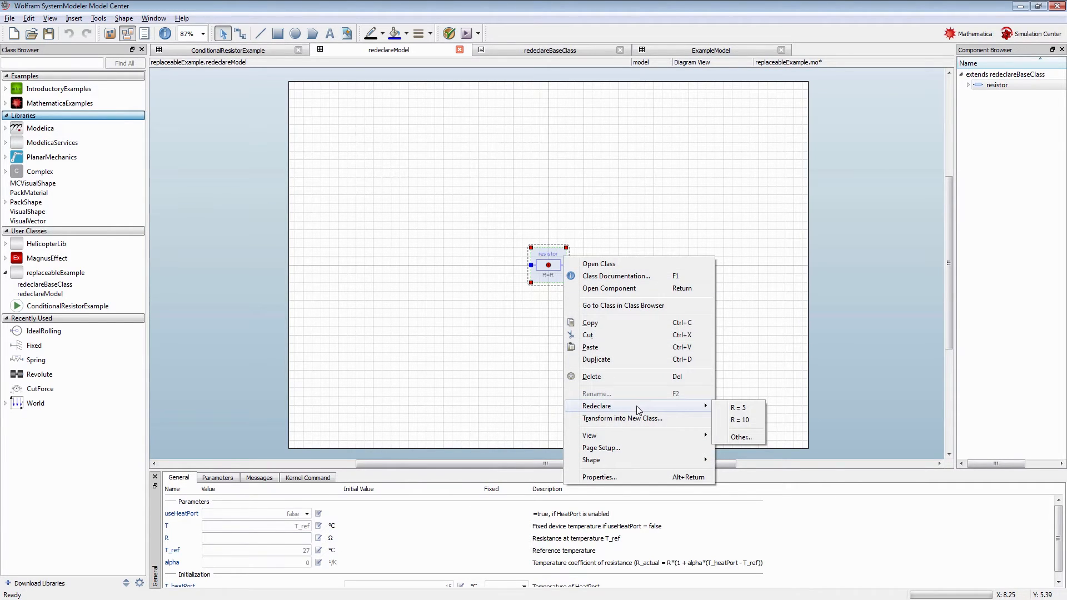
click(753, 421)
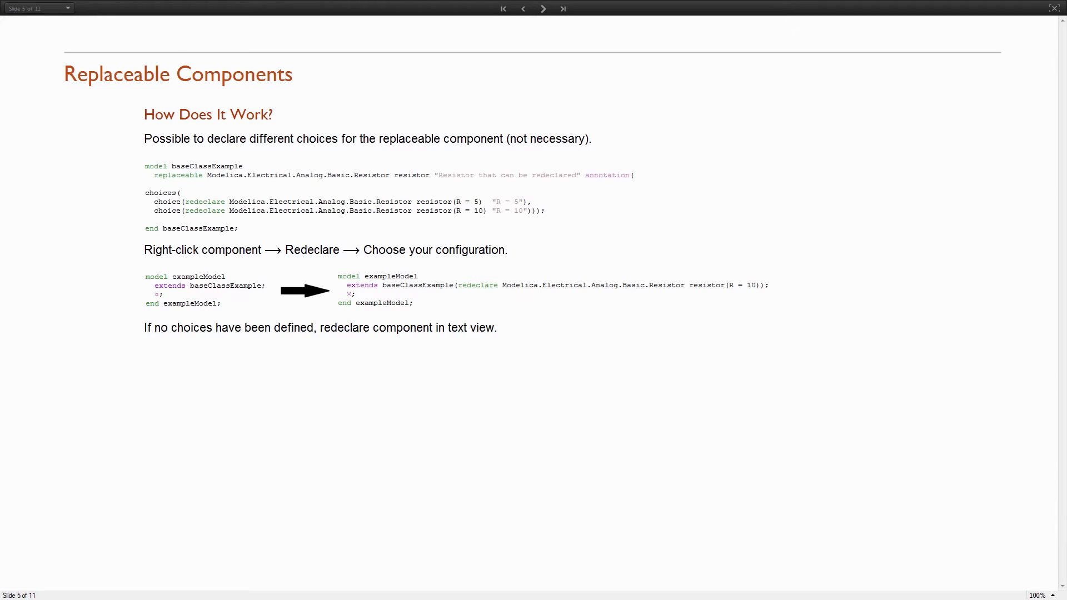
key(Right)
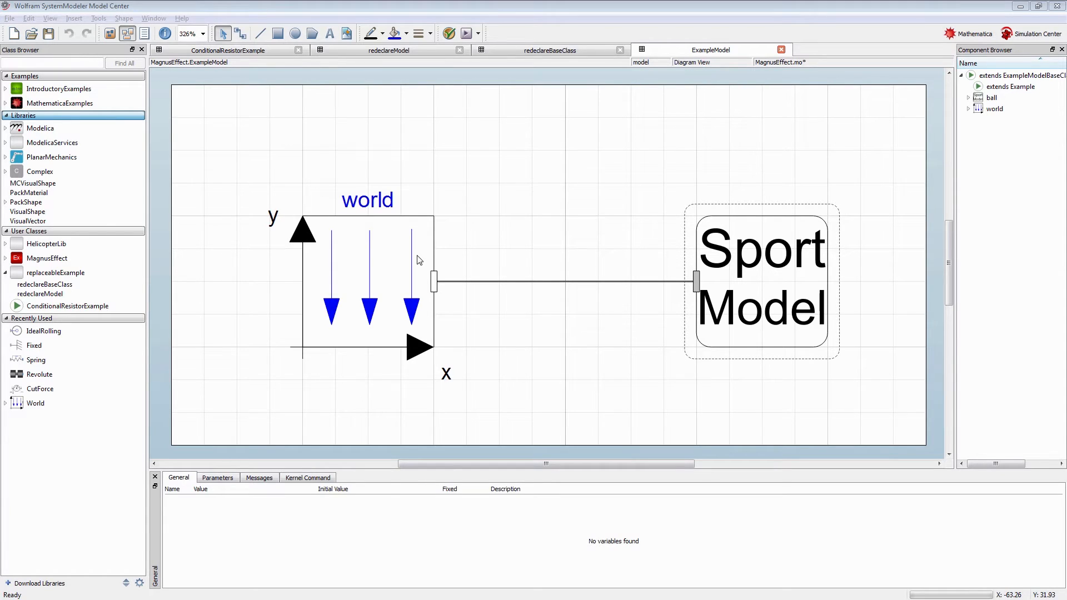
Step: Redeclare the Sport Model component of ExampleModel as Soccer and simulate the model
click(832, 285)
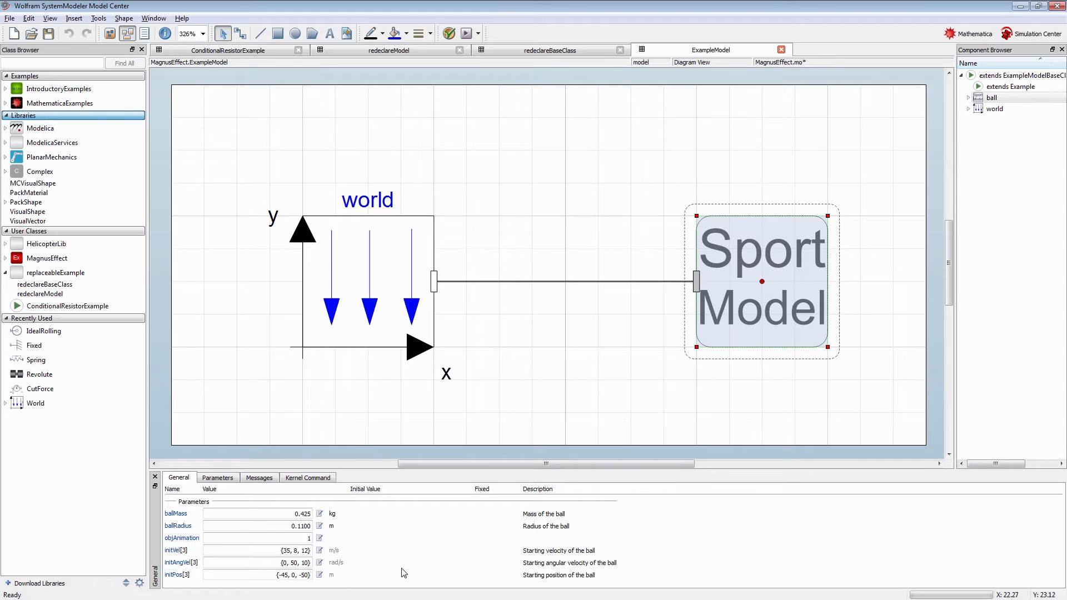
right_click(789, 235)
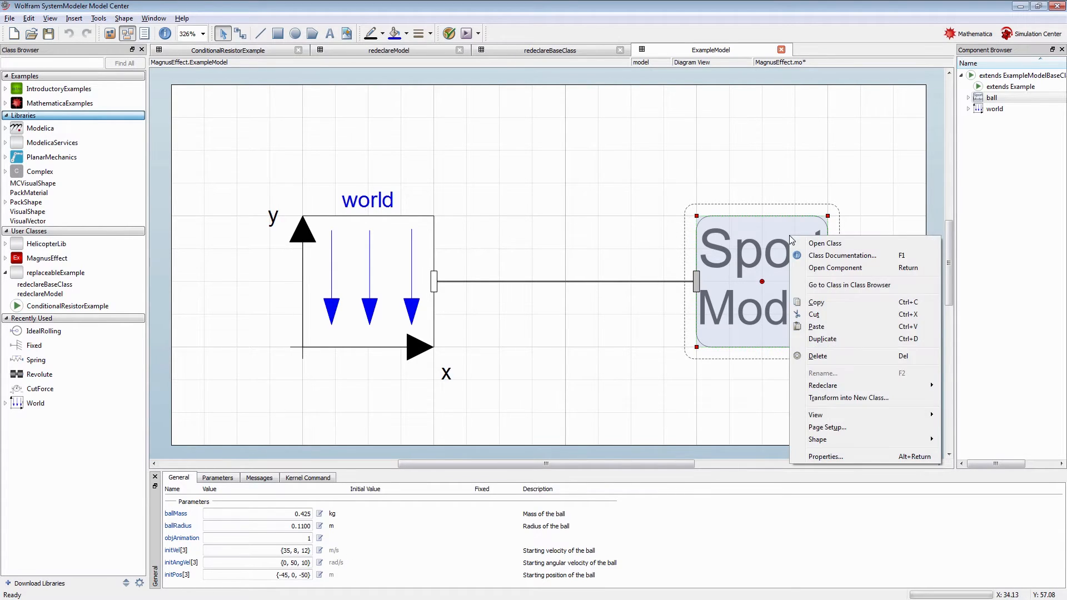
mouse_move(855, 392)
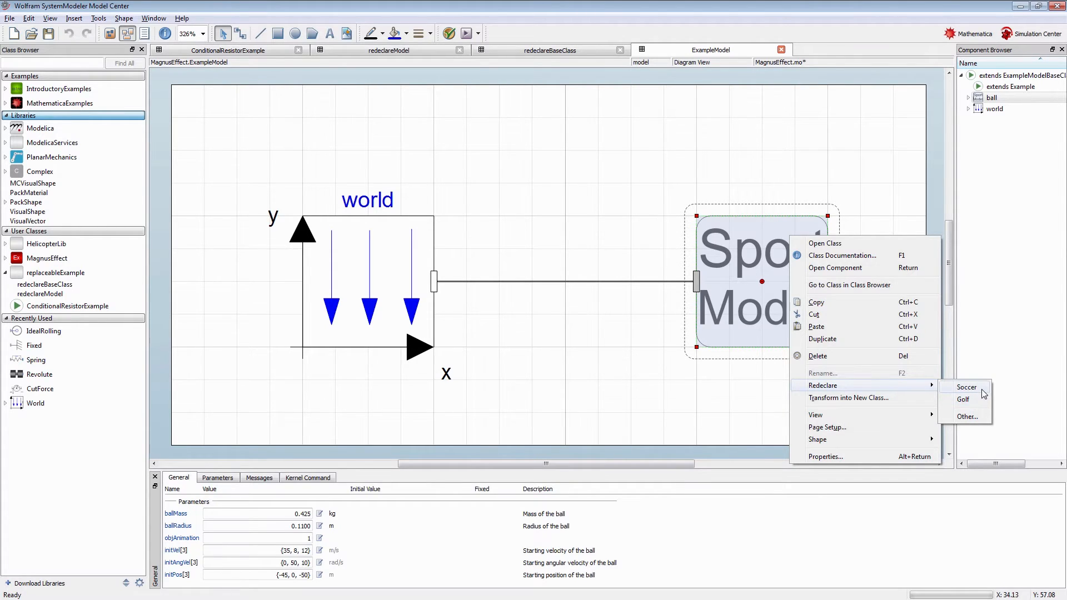
click(967, 387)
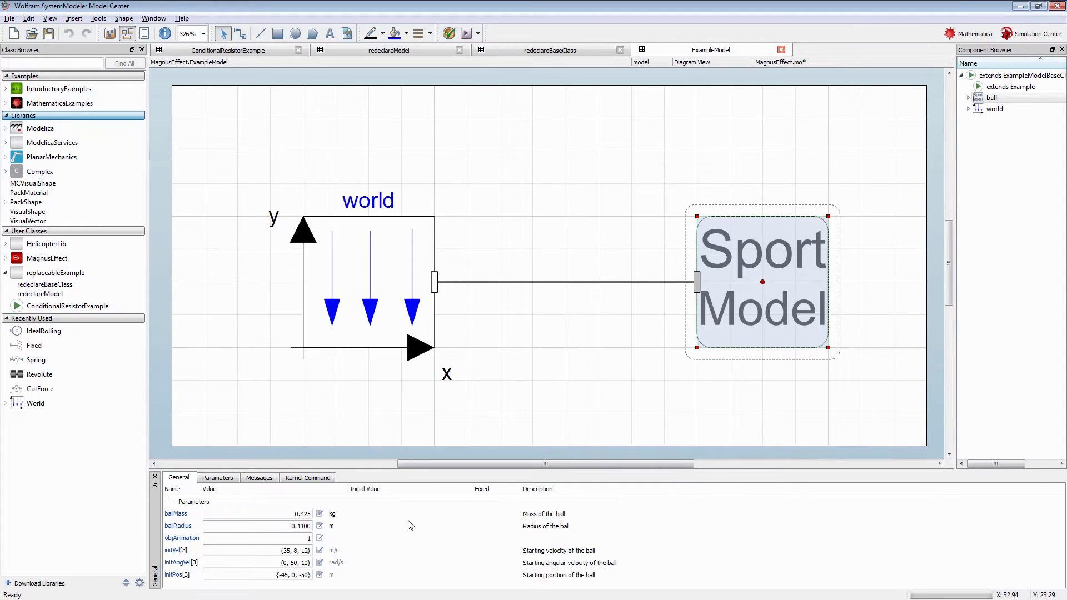
click(467, 34)
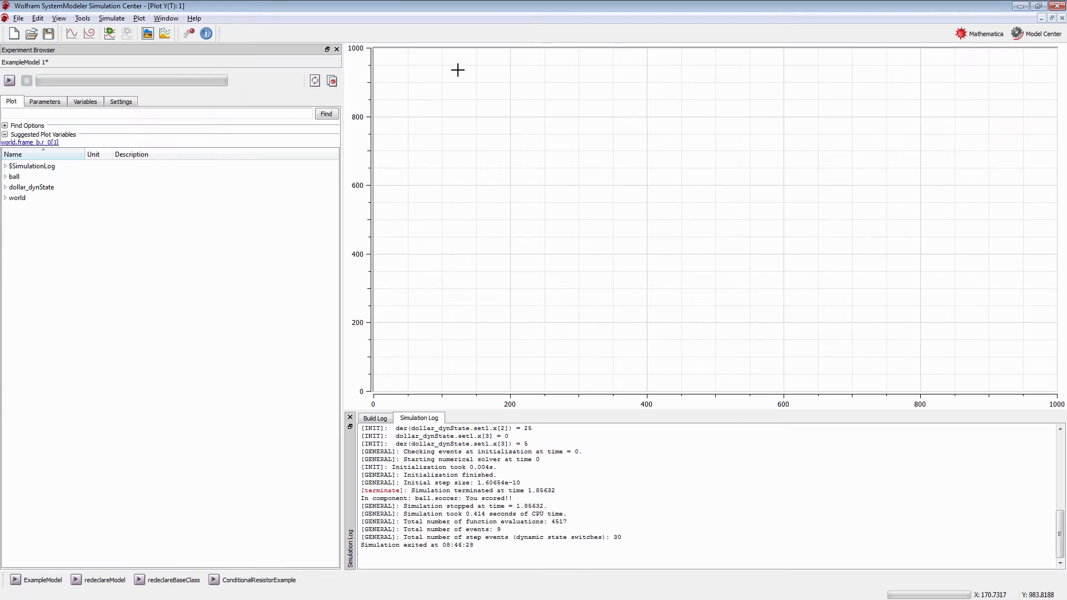
Step: Open the 3D animation of the ExampleModel simulation and attach its camera to ball.cameraPoint.shape
click(189, 39)
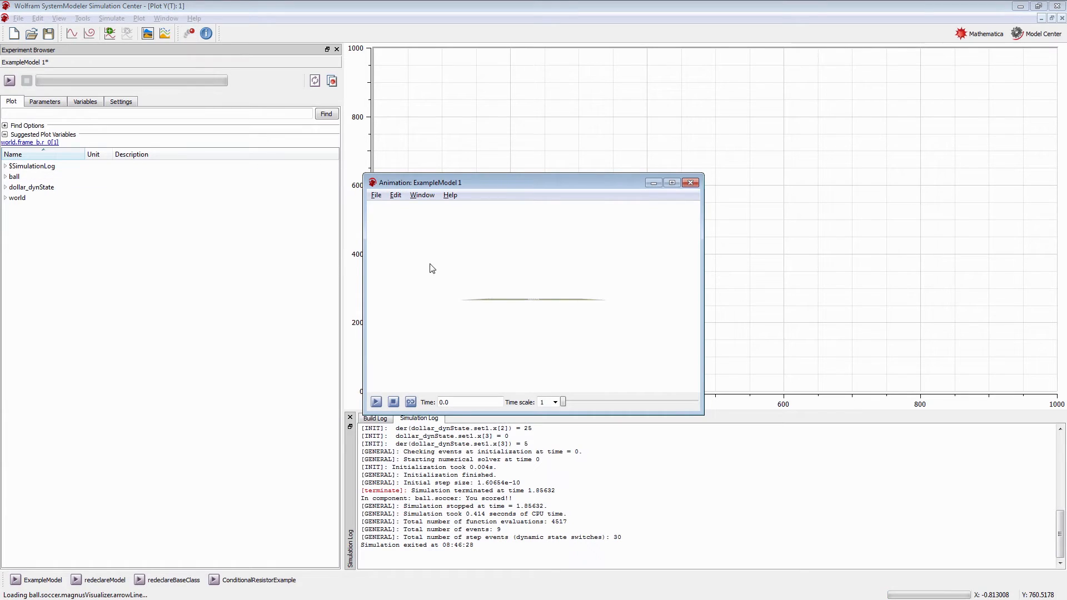
right_click(482, 256)
mouse_move(507, 260)
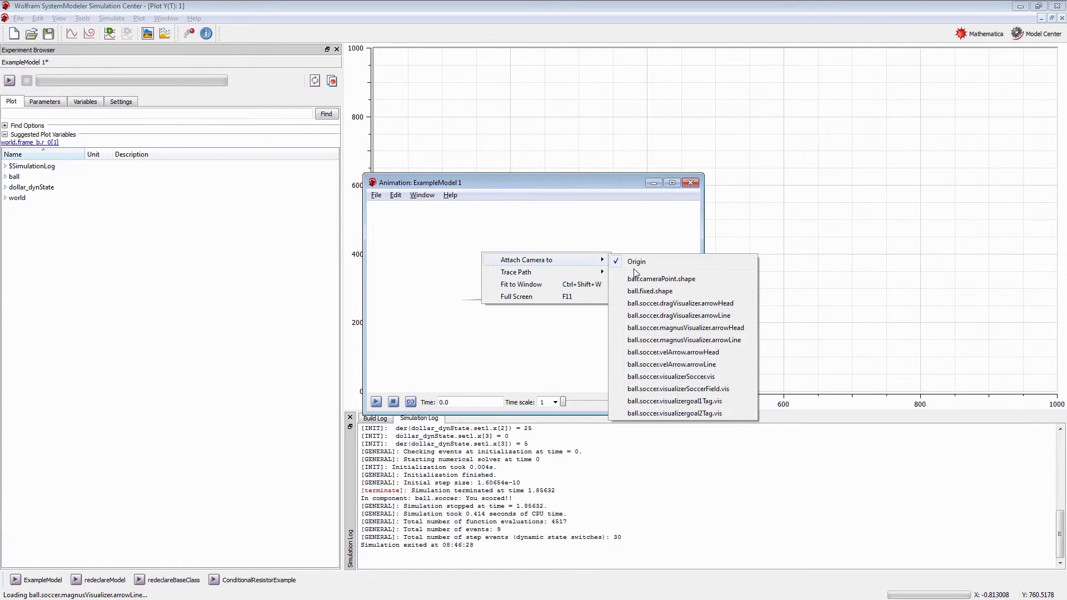
click(650, 280)
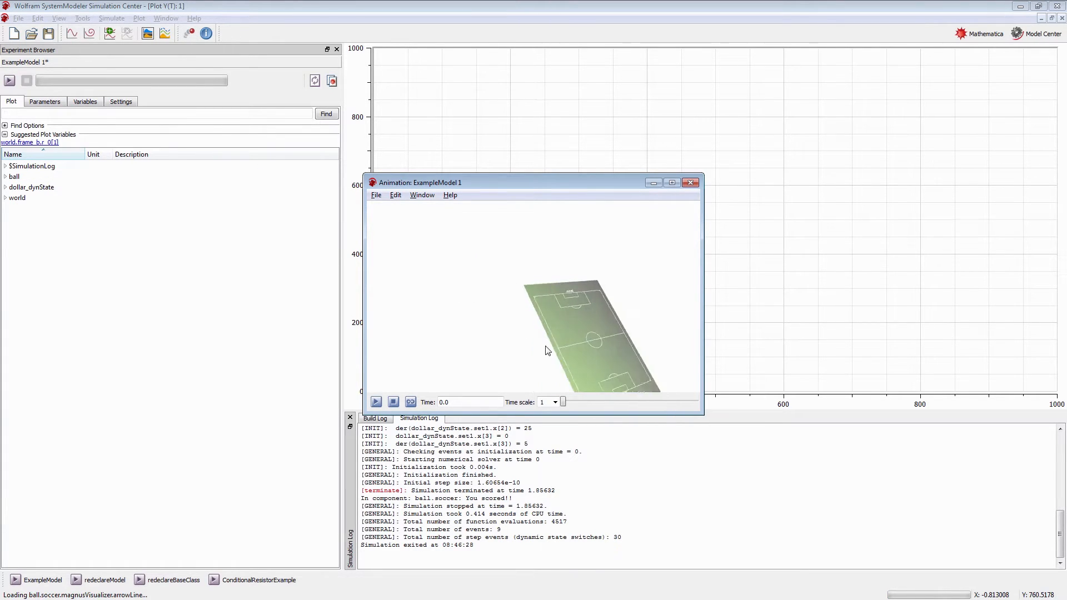
Step: Maximize the animation window and frame the soccer ball and its arrows close up, with the goal in the background
drag(589, 334, 598, 329)
scroll(598, 329, up, 3)
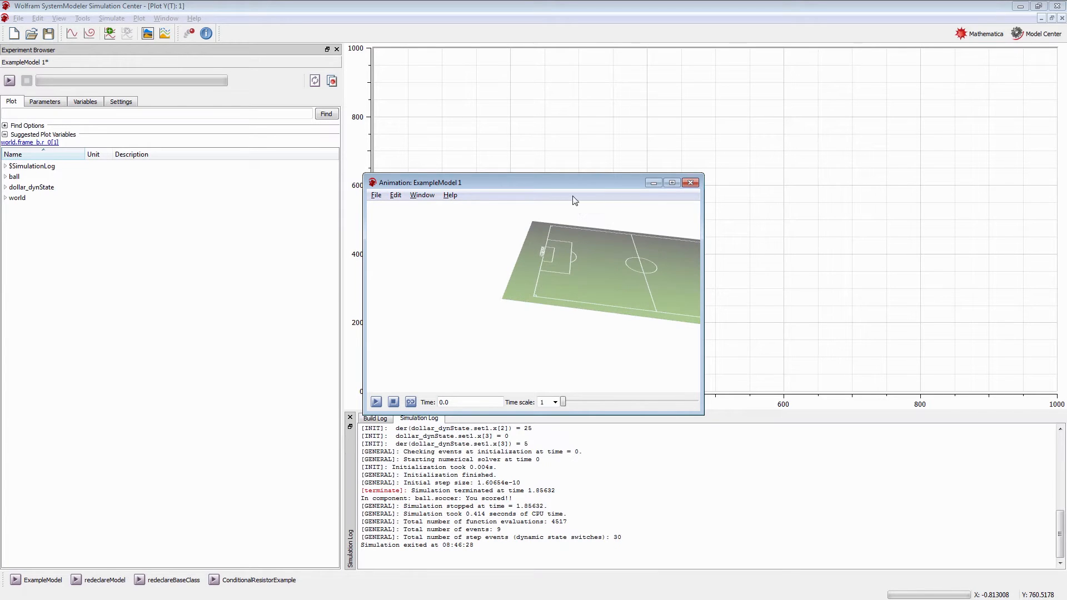
double_click(570, 185)
drag(656, 384, 484, 367)
scroll(699, 333, up, 5)
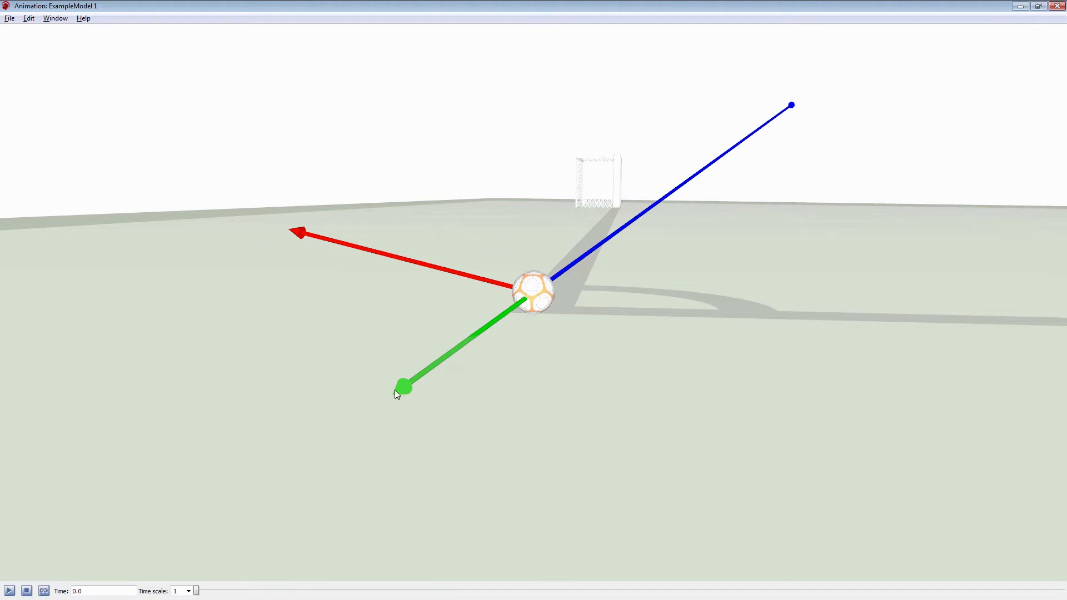
mouse_move(512, 312)
mouse_down()
mouse_move(608, 335)
mouse_move(502, 294)
mouse_move(514, 292)
mouse_up()
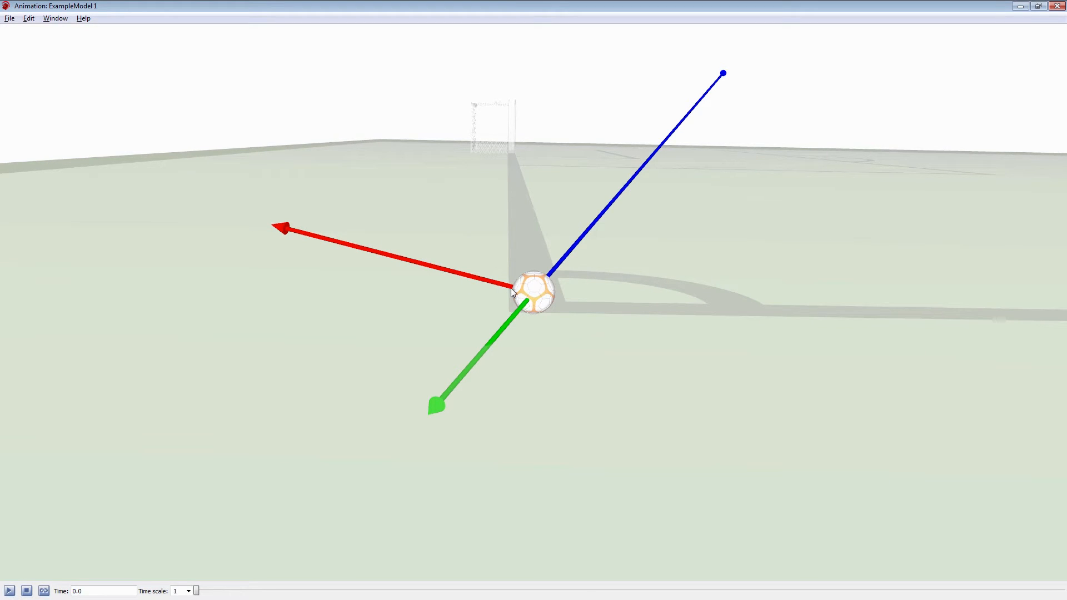
Step: Orbit and widen the view around the soccer ball and play the animation through to the goal
drag(719, 373, 550, 365)
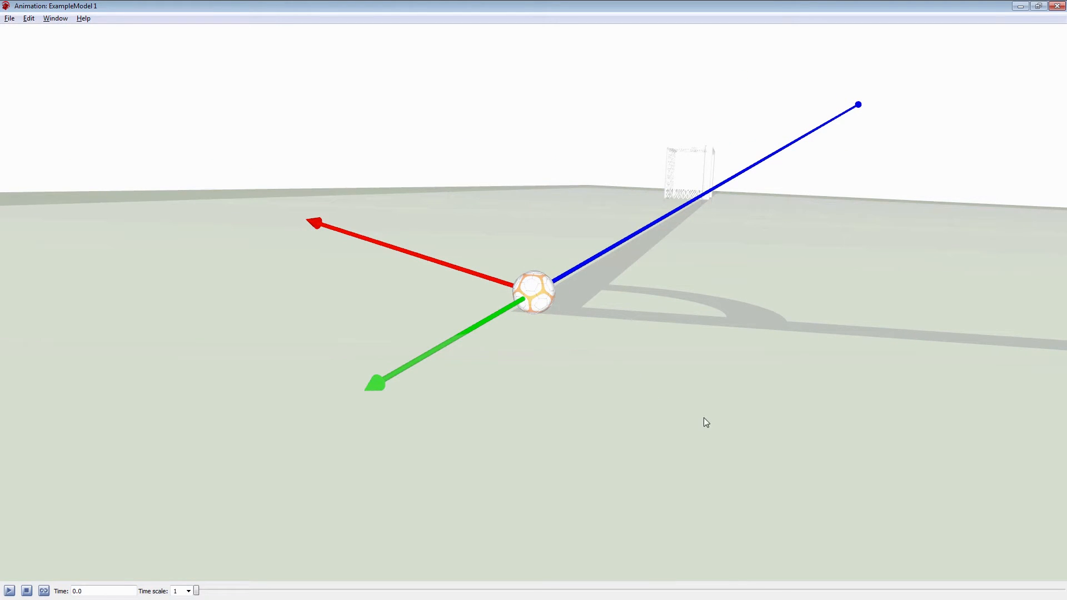
drag(705, 422, 785, 406)
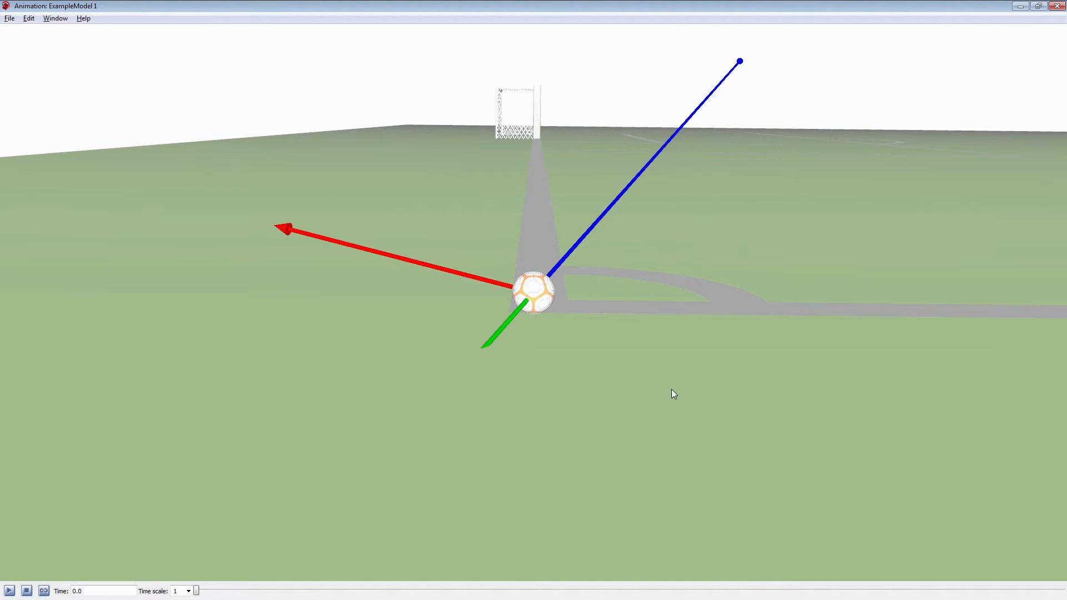
scroll(671, 389, down, 5)
drag(569, 430, 511, 412)
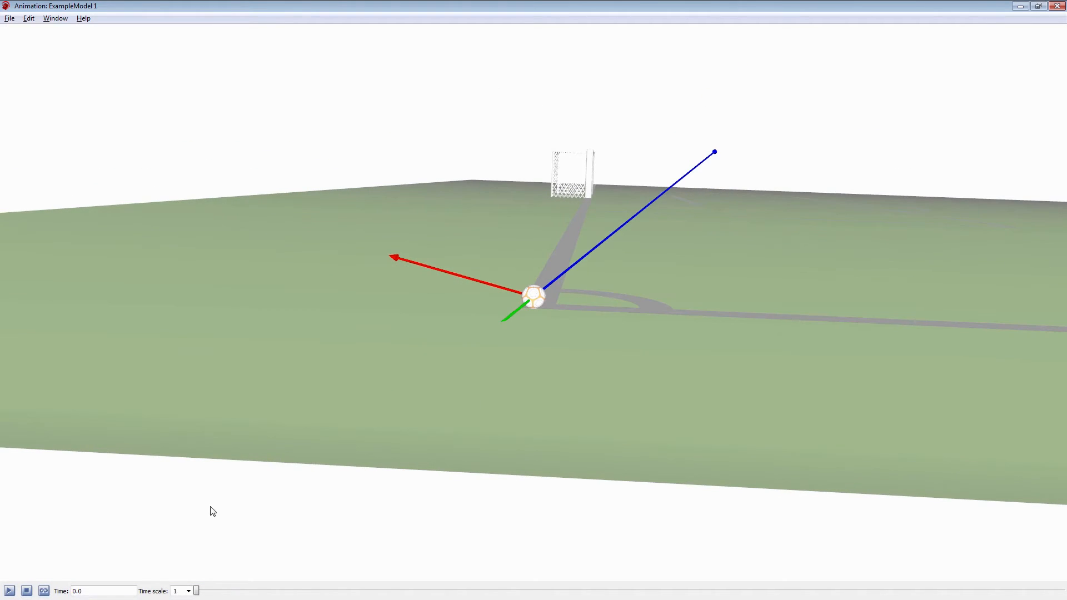
scroll(364, 424, down, 3)
click(14, 591)
drag(255, 373, 289, 421)
scroll(289, 421, down, 3)
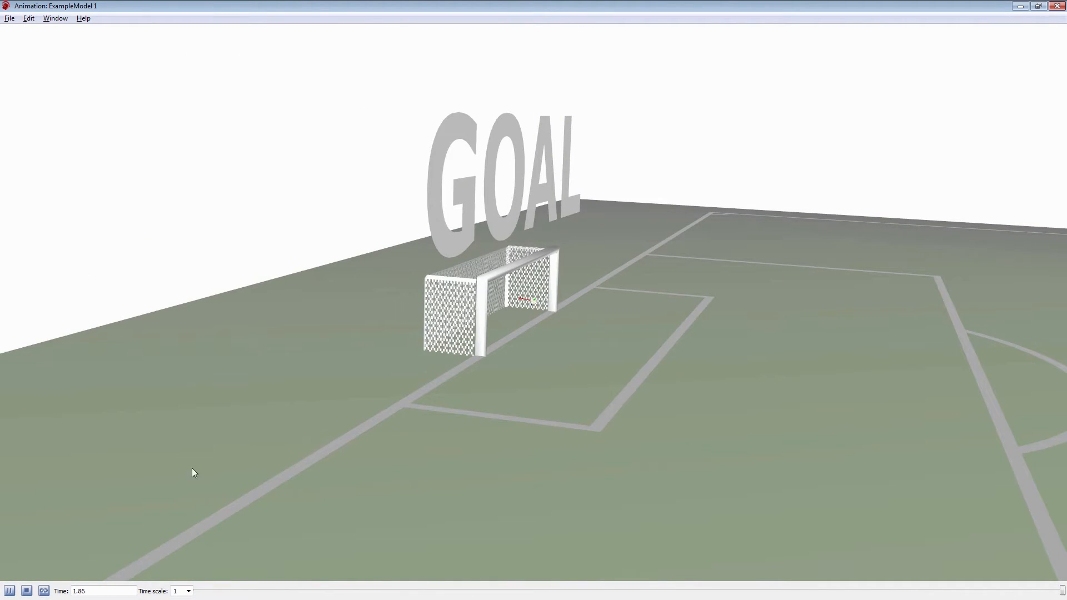
Step: Reset the soccer animation to its start and turn on path tracing for the ball
click(27, 591)
drag(417, 443, 583, 383)
right_click(533, 298)
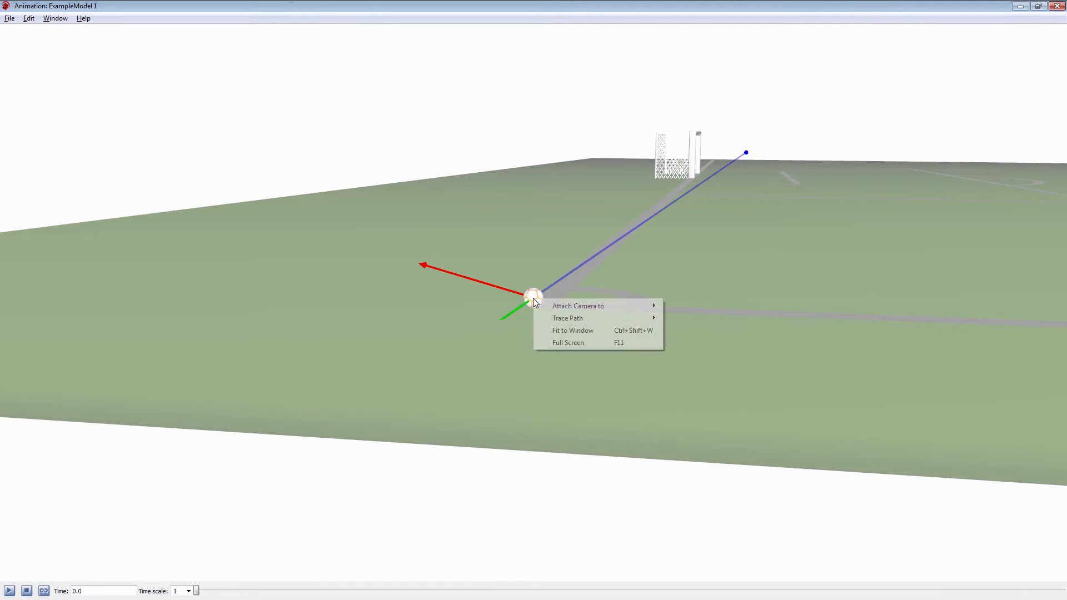
mouse_move(578, 318)
click(714, 321)
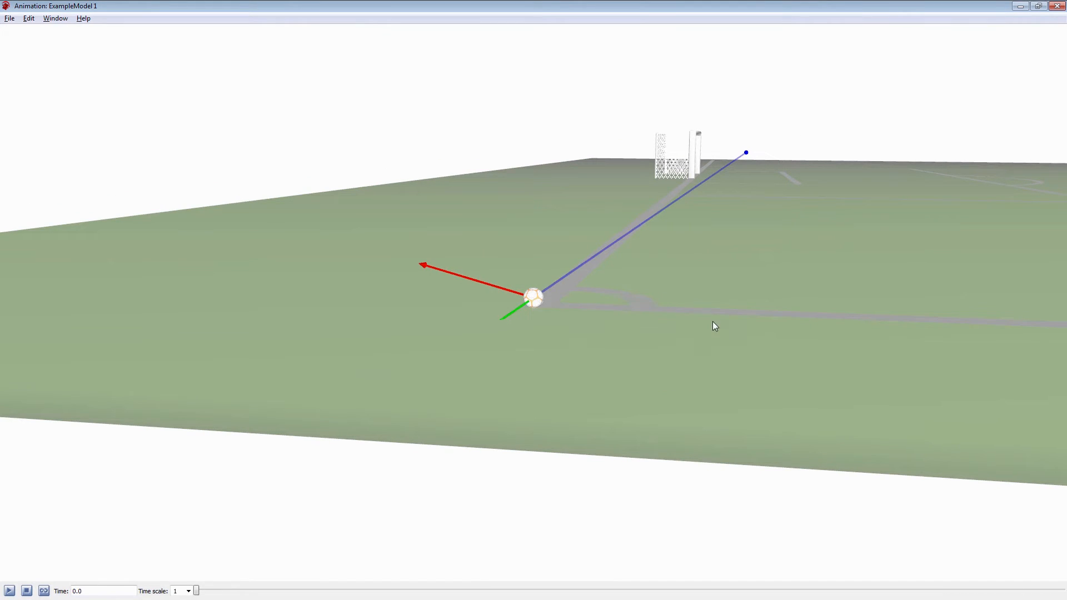
Step: Replay the animation and view the ball's traced path from a wide view of the goal
click(10, 591)
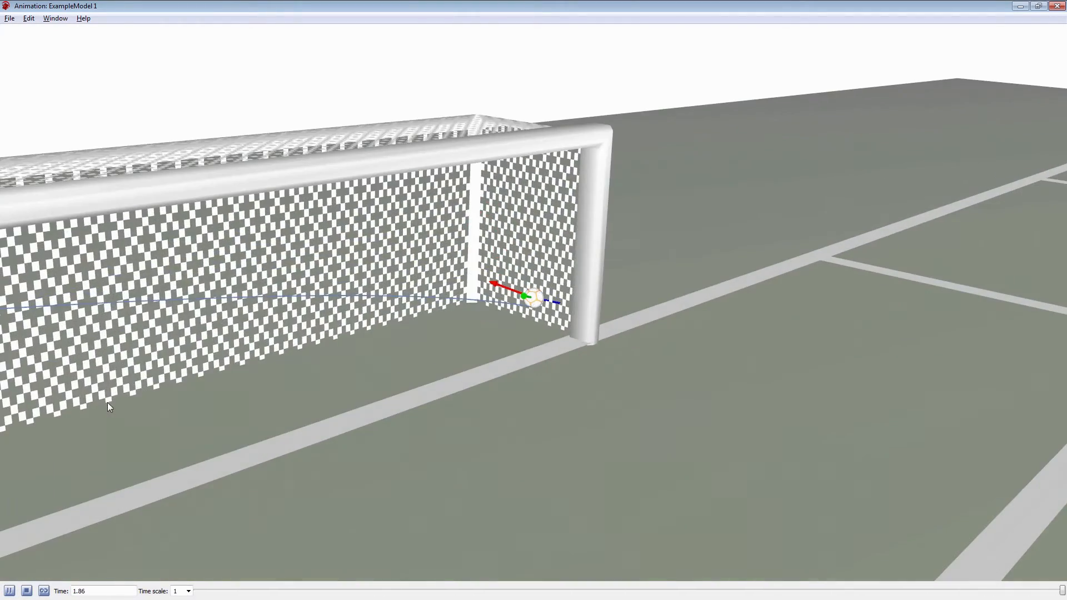
scroll(374, 367, down, 10)
drag(434, 369, 559, 377)
scroll(559, 376, up, 3)
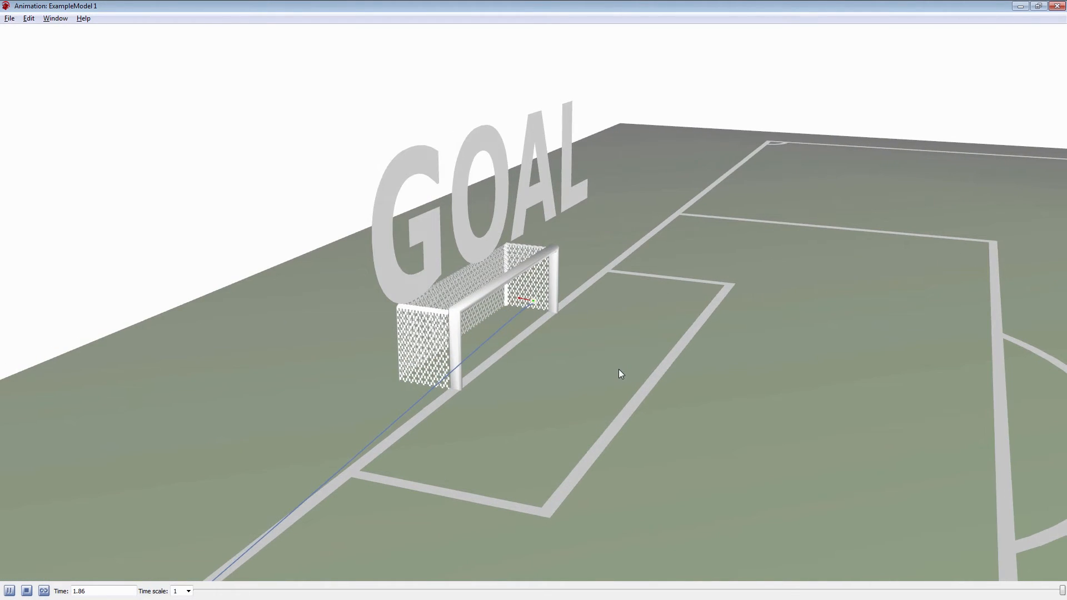
Step: Restore the animation window's size, switch to Model Center and redeclare the Sport Model component of ExampleModel as Golf
double_click(602, 2)
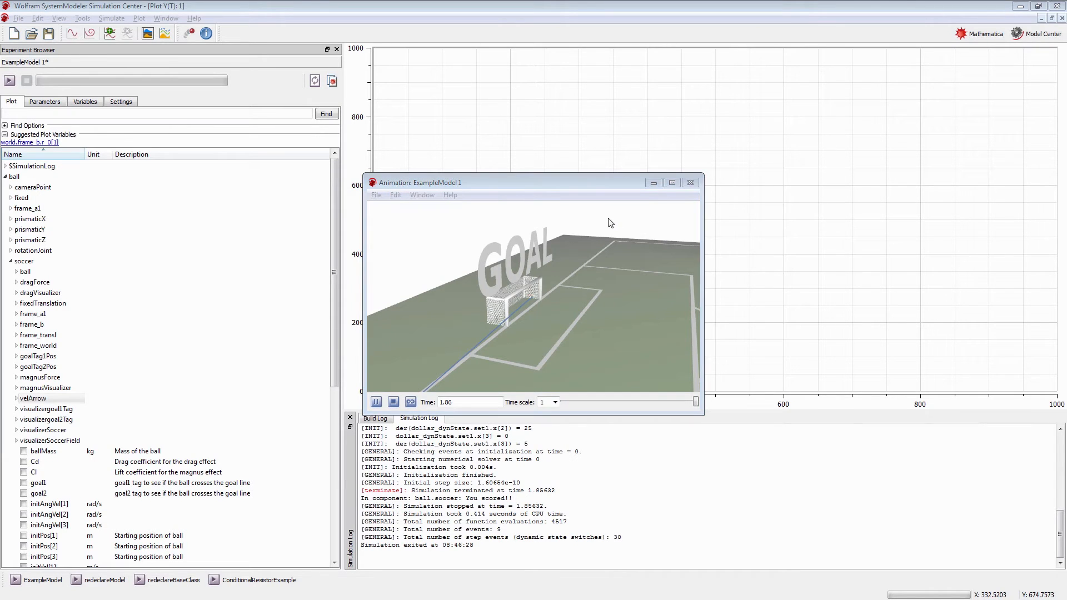
key(alt+Tab)
click(609, 223)
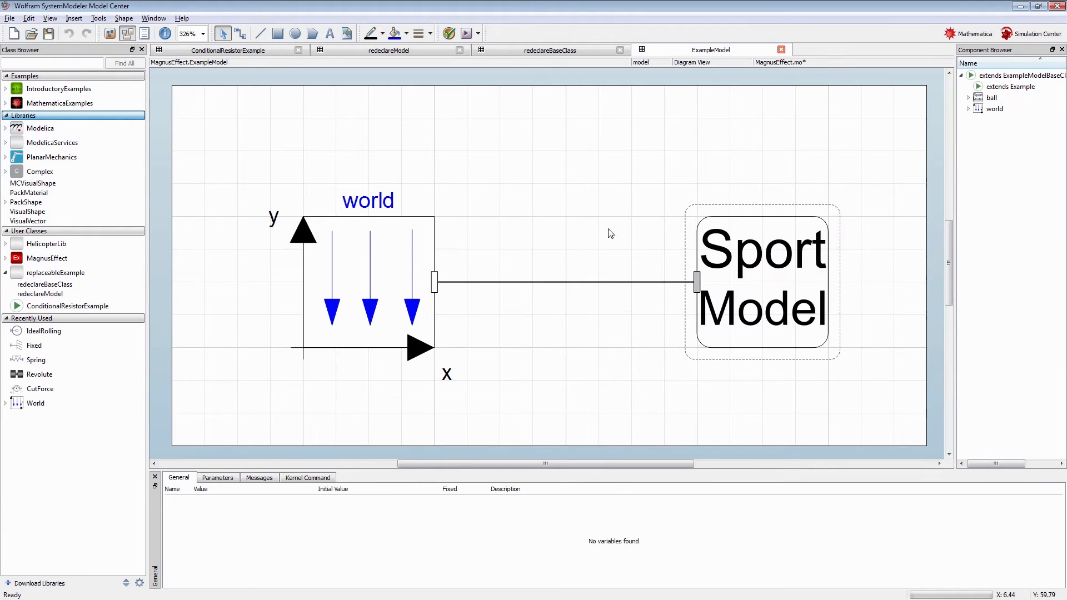
click(718, 238)
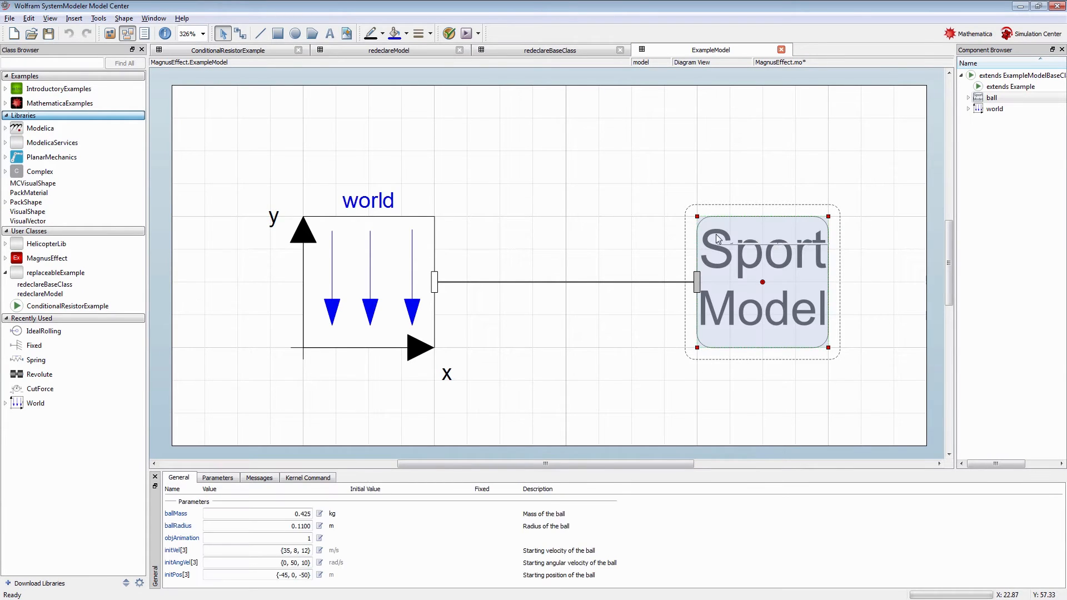
right_click(766, 228)
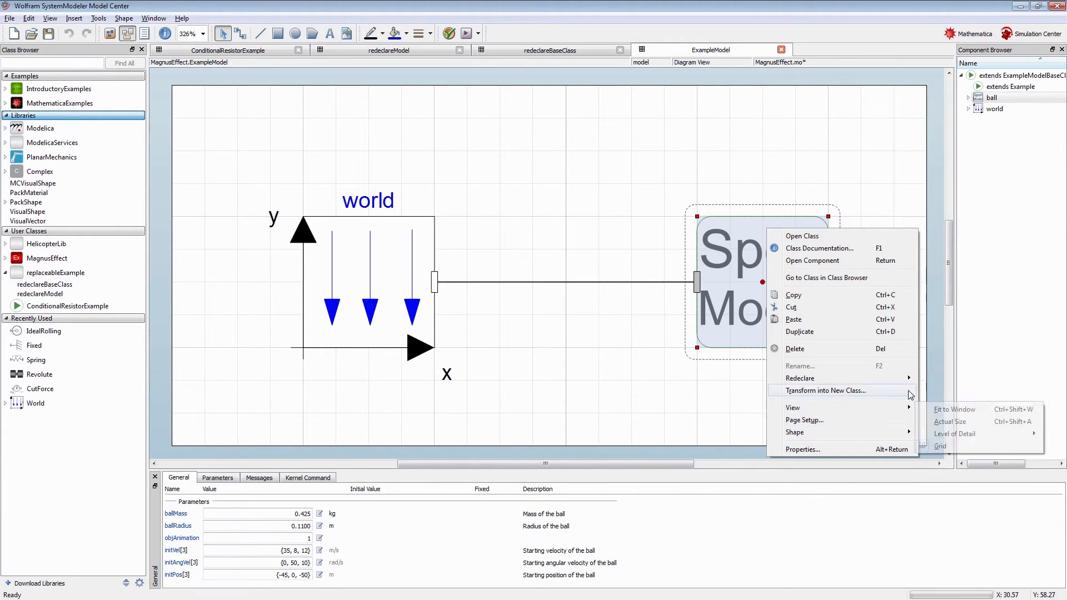
mouse_move(907, 383)
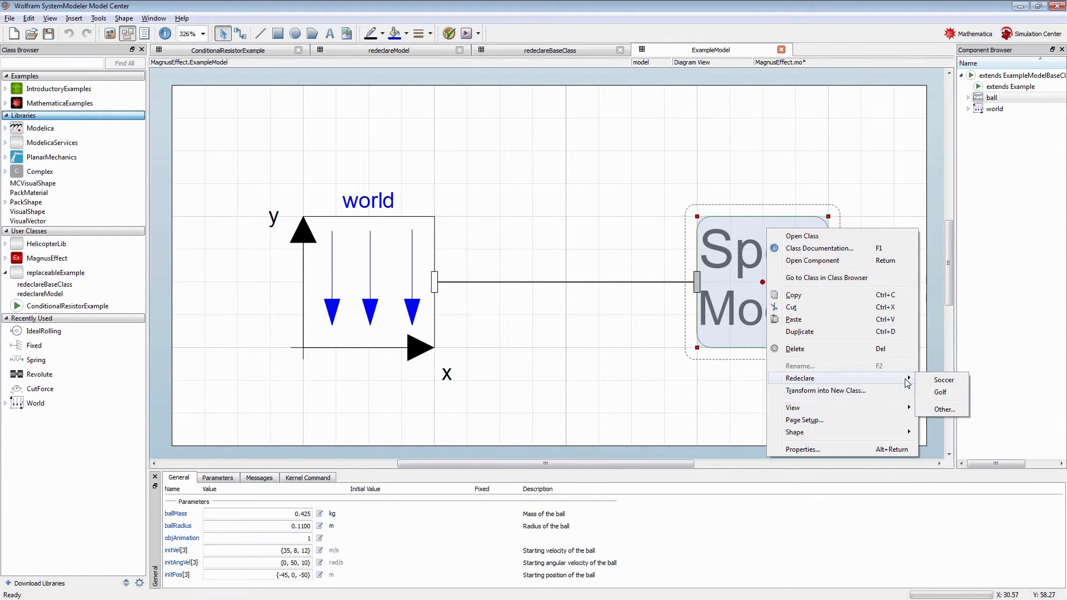
click(951, 393)
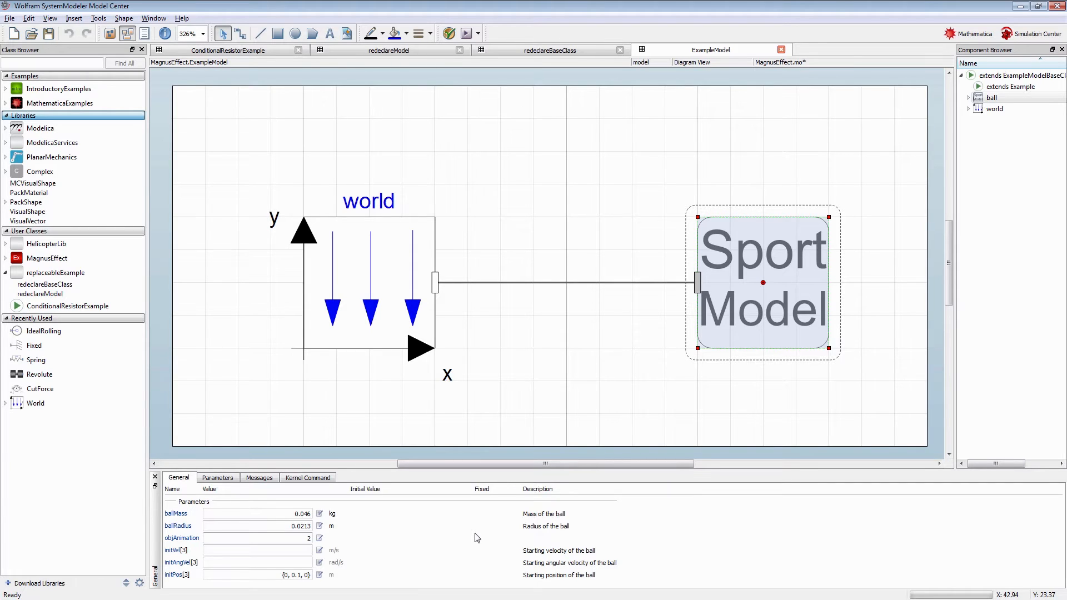
Step: Open the Sport Model component and inspect the parameters of its golf and soccer subcomponents
double_click(816, 276)
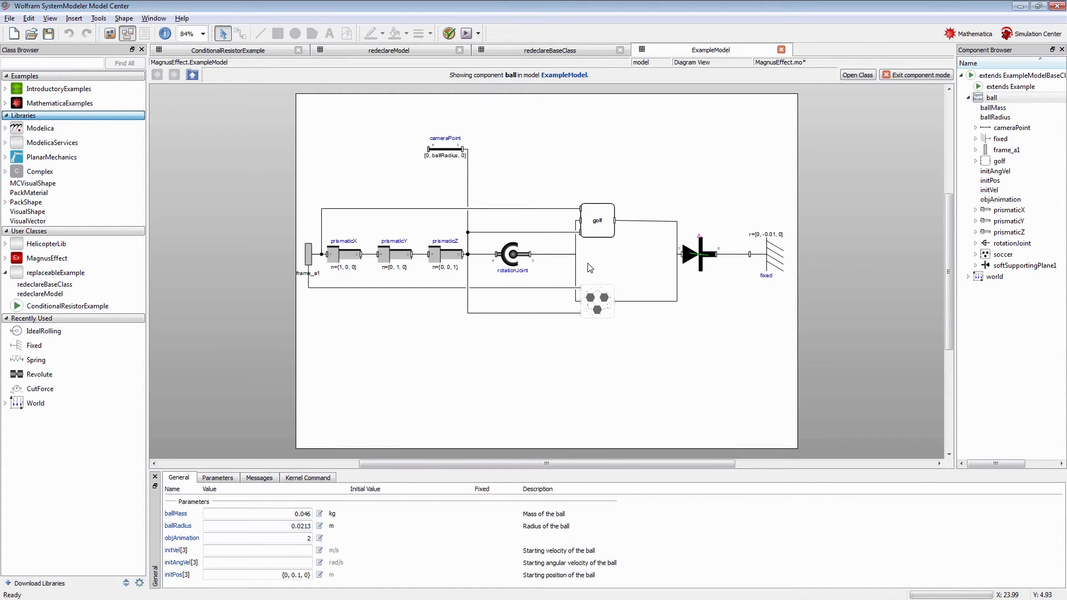
click(609, 222)
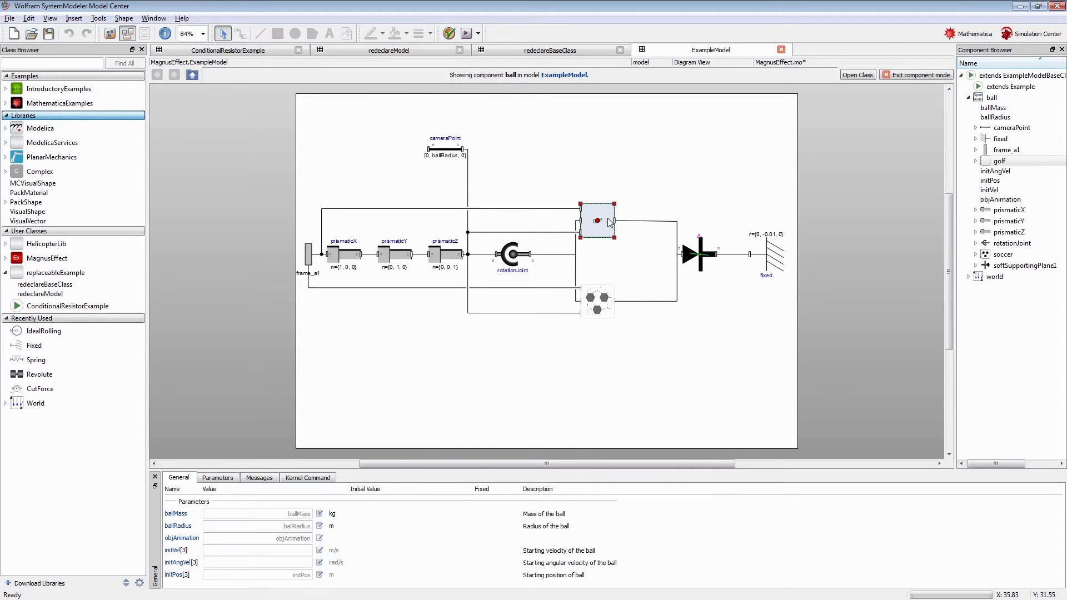
click(610, 303)
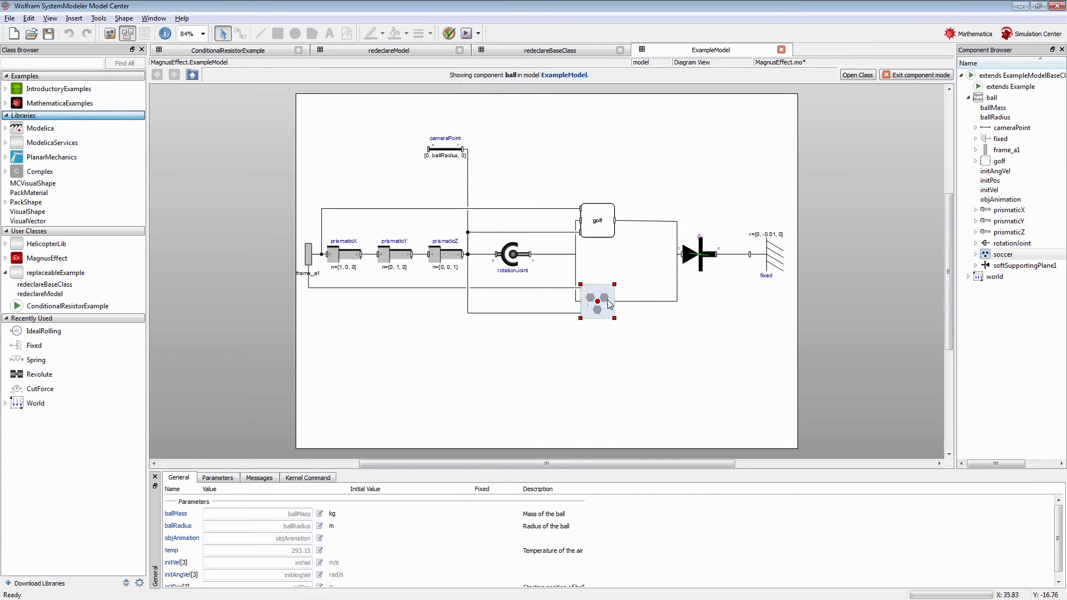
click(602, 352)
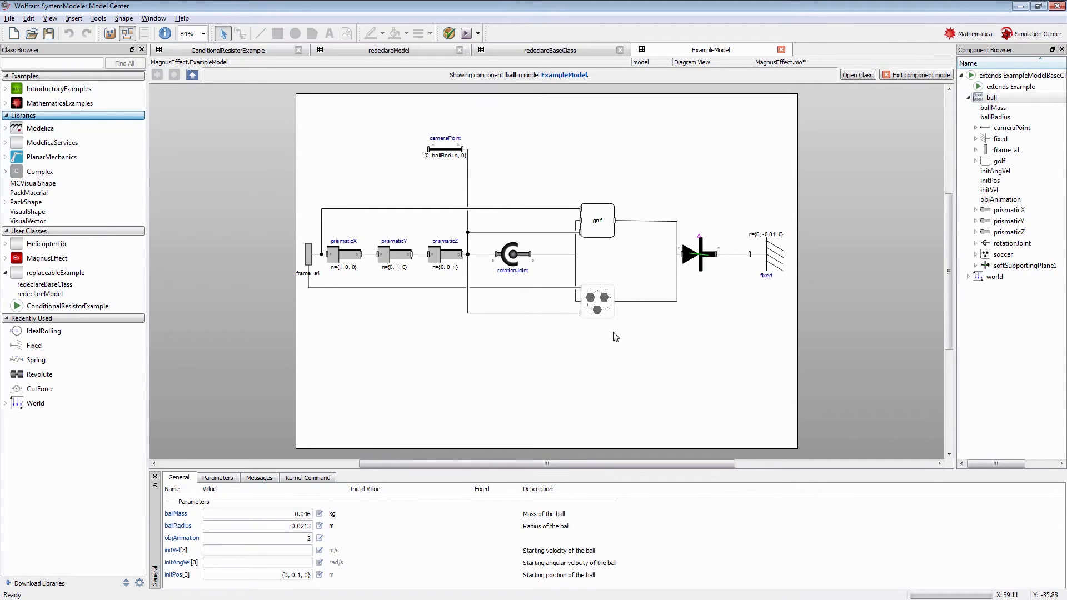
Step: Set the ball component's objAnimation parameter to 1, and return it to 2
double_click(308, 539)
text(1)
click(535, 382)
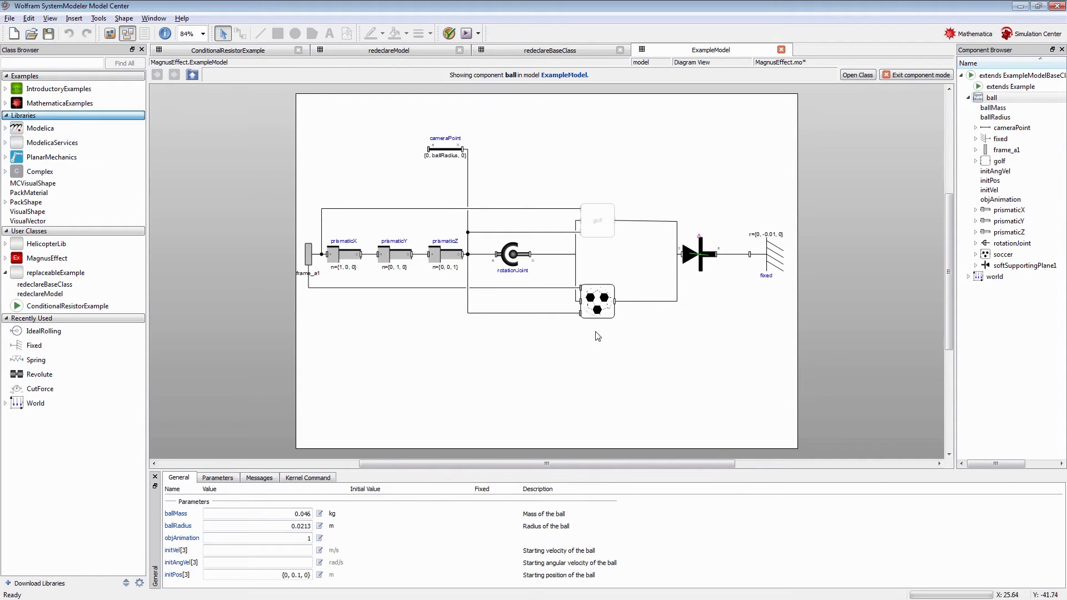
double_click(308, 538)
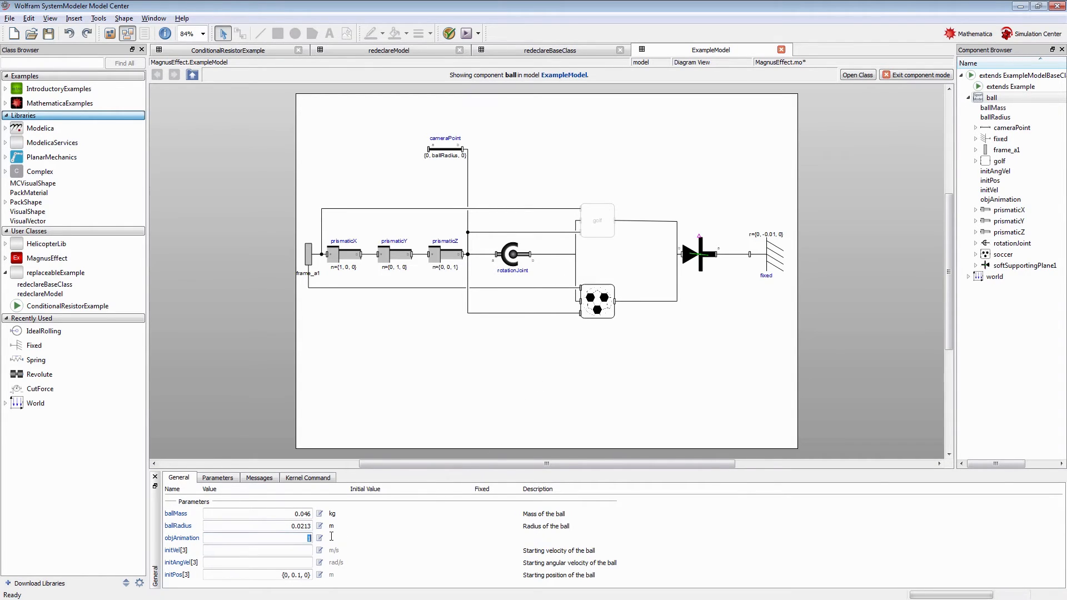
text(2)
click(620, 378)
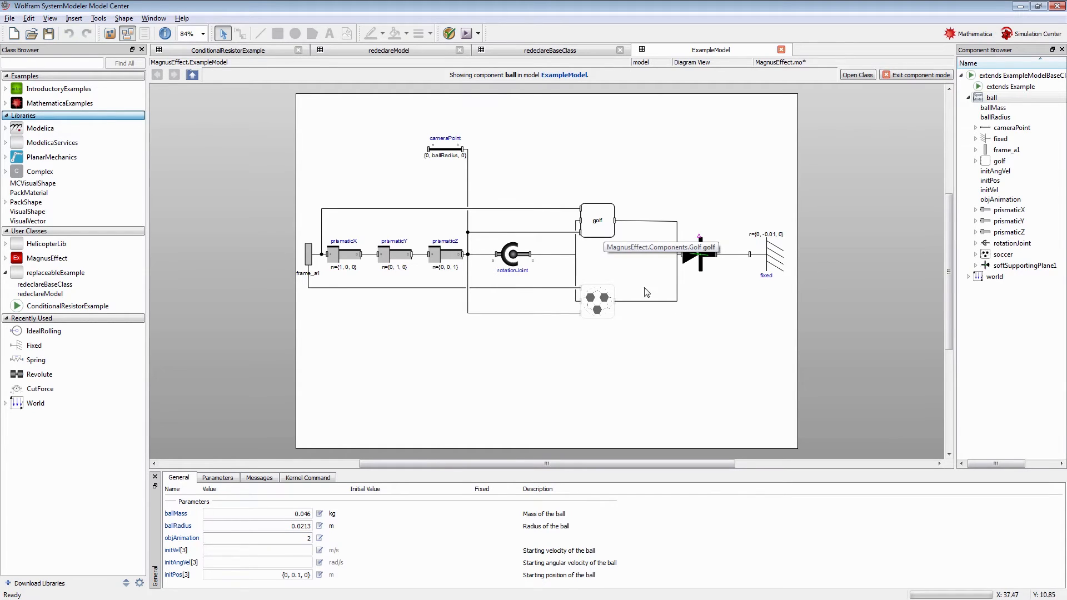
Step: Open the golf component and redeclare its Golf Bag component as Iron 3
click(605, 225)
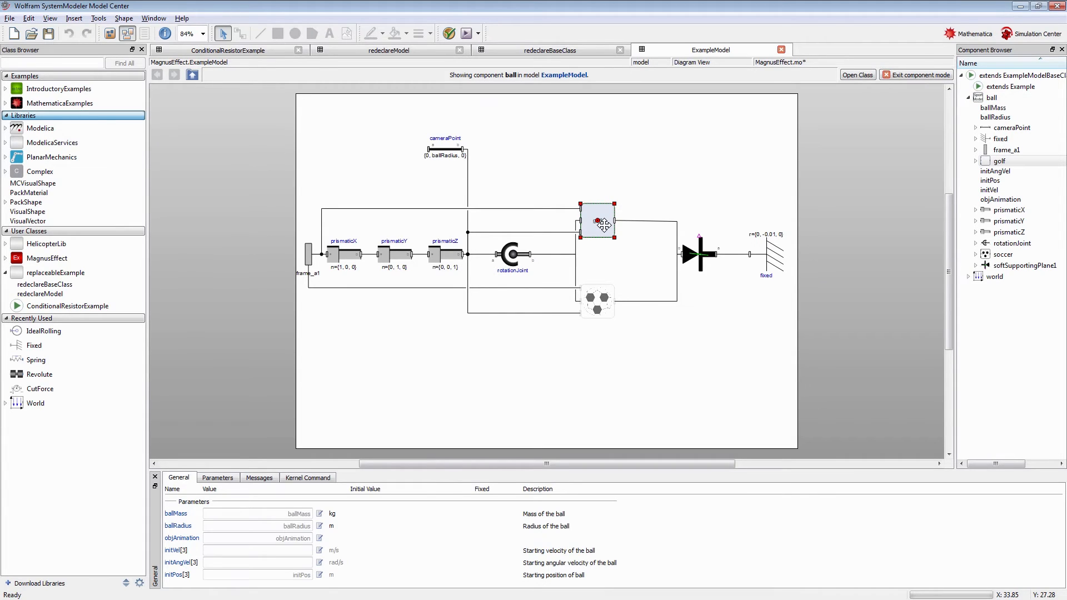
double_click(605, 224)
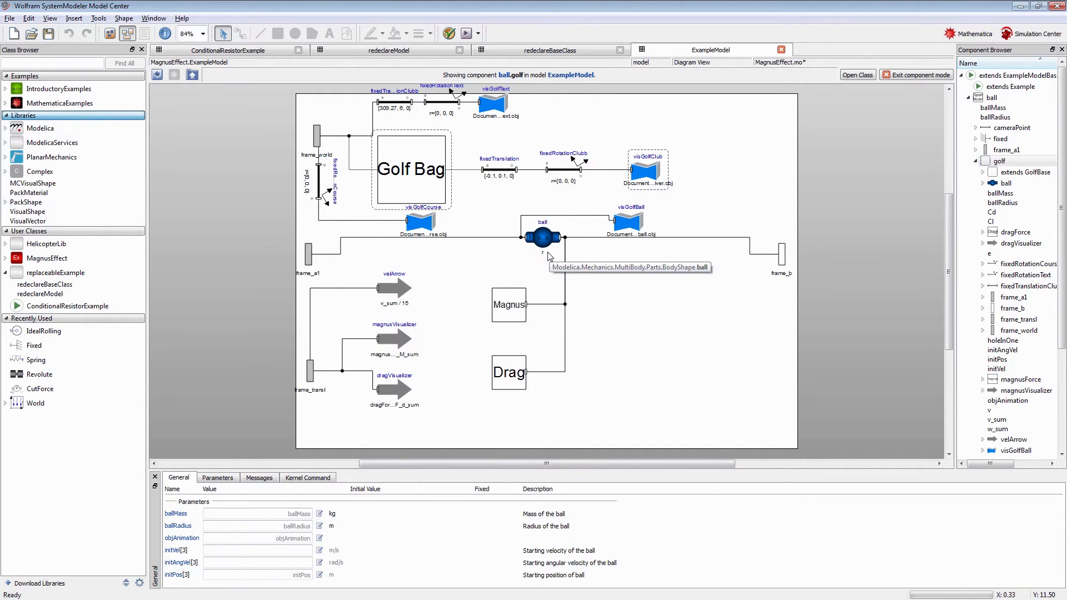
click(425, 163)
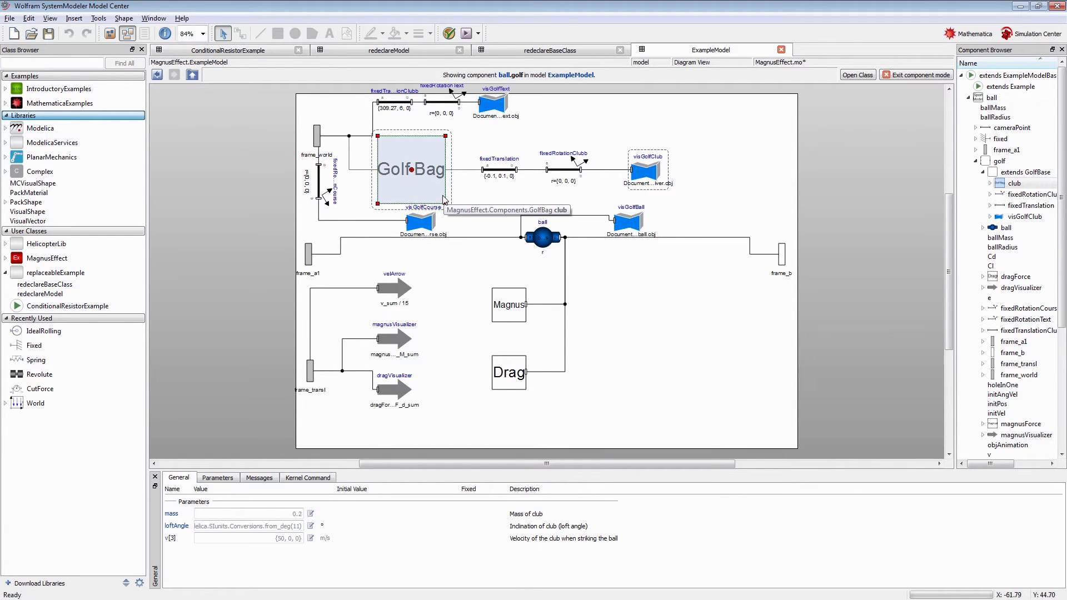
right_click(442, 161)
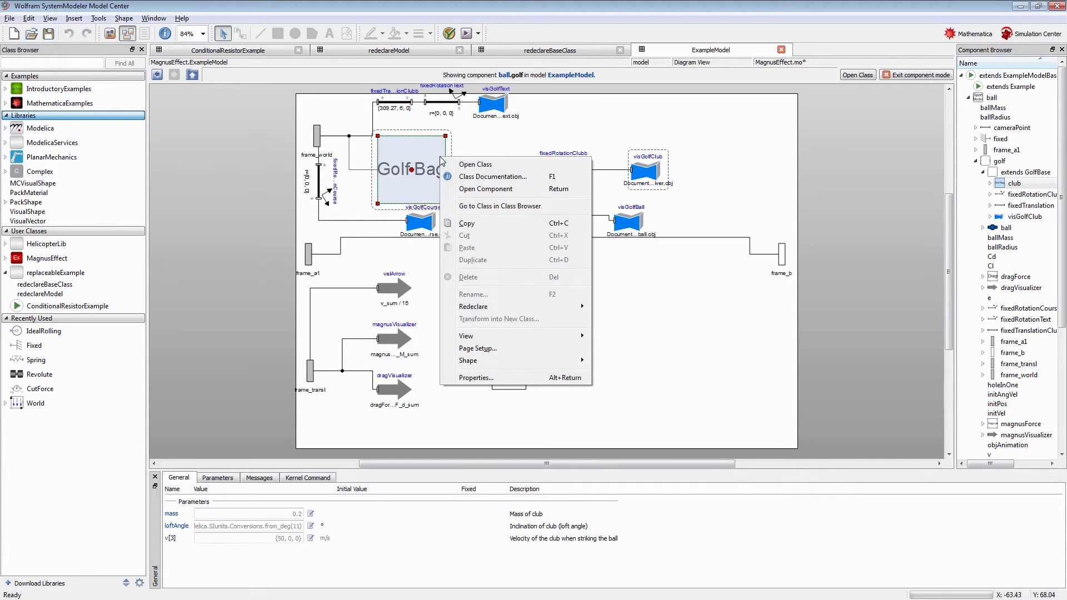
mouse_move(502, 307)
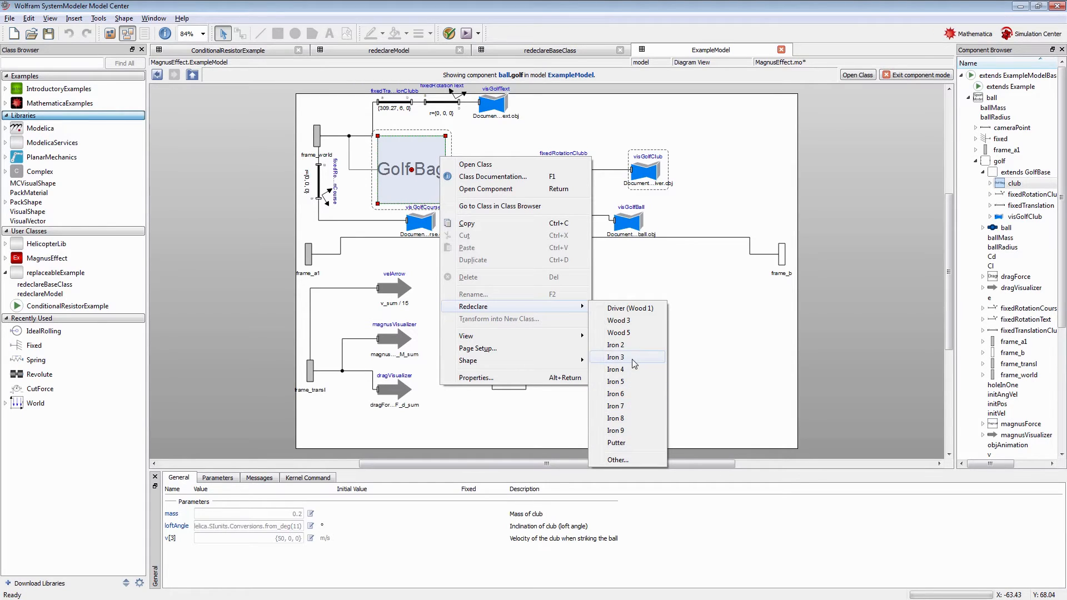
click(616, 358)
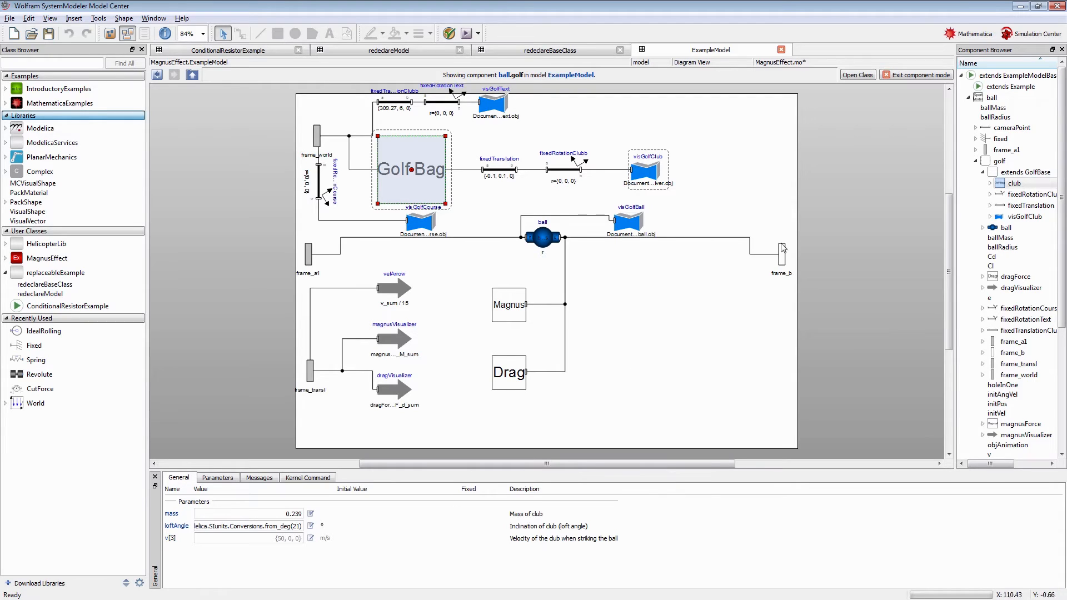
Step: Simulate ExampleModel with the golf variant and open its 3D animation in a maximized window
click(918, 75)
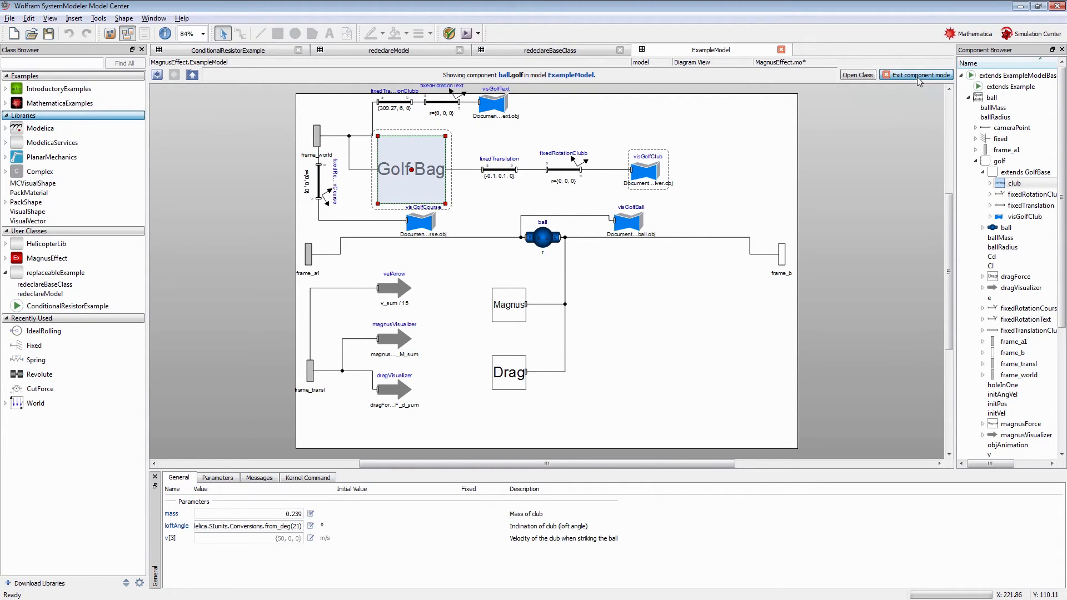
click(466, 35)
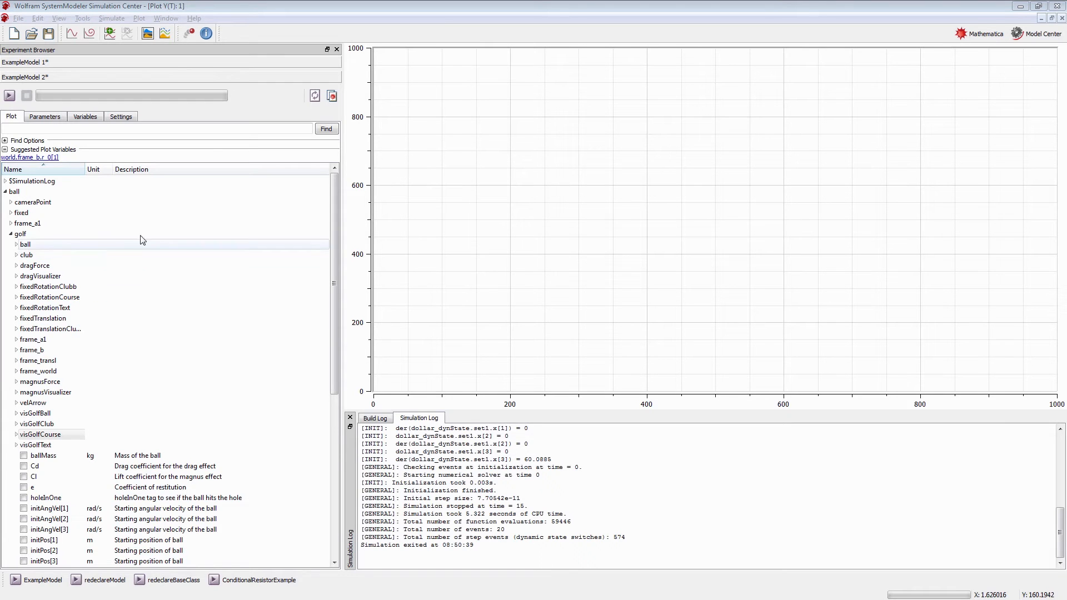
click(189, 34)
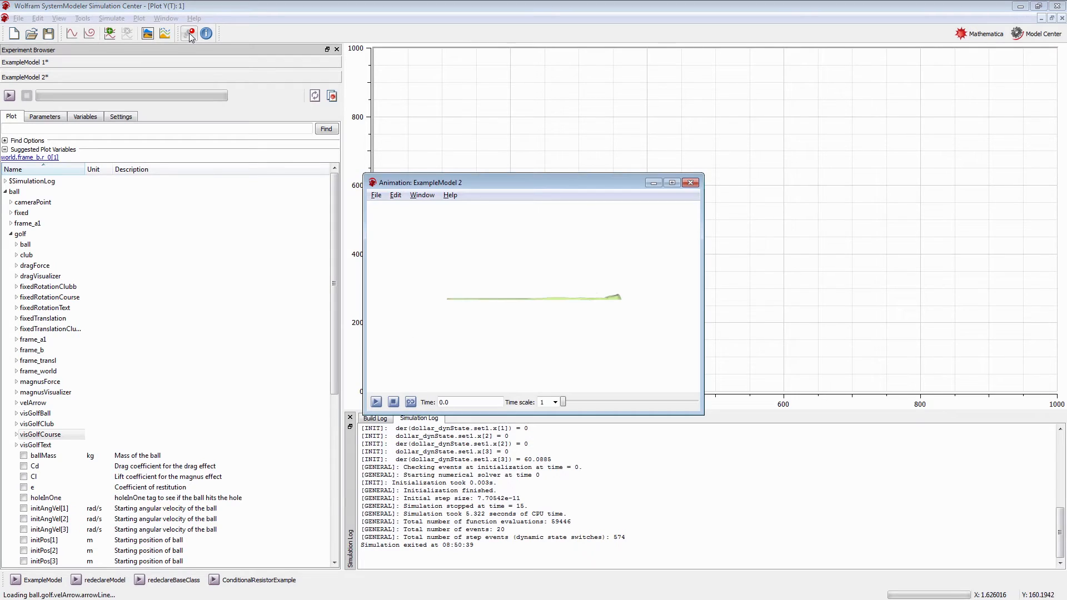
double_click(495, 185)
drag(517, 238, 563, 315)
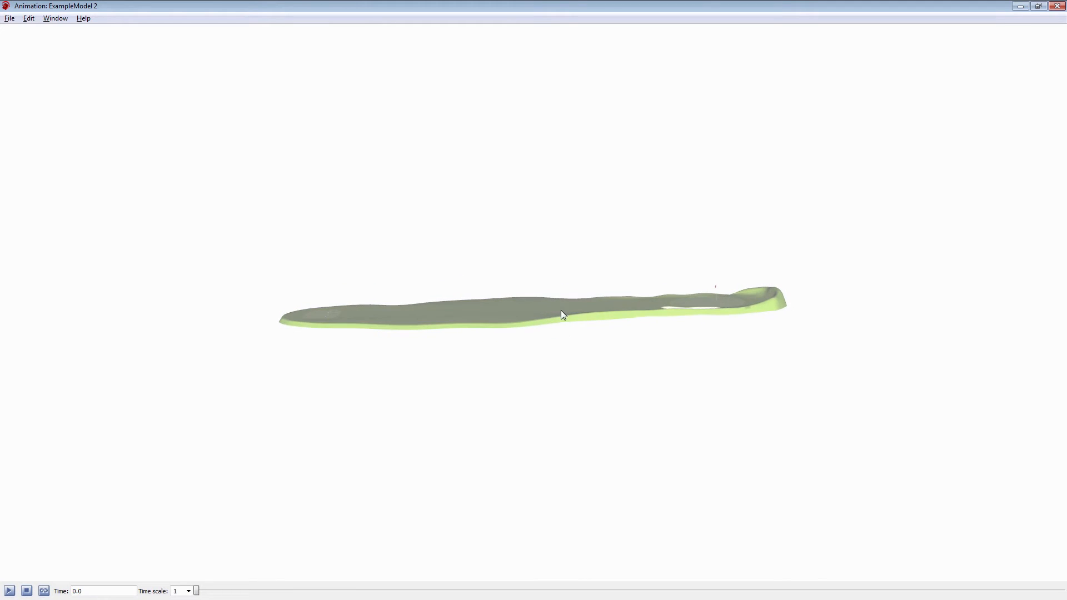
Step: Attach the golf animation's camera to ball.cameraPoint.shape
right_click(502, 207)
mouse_move(512, 216)
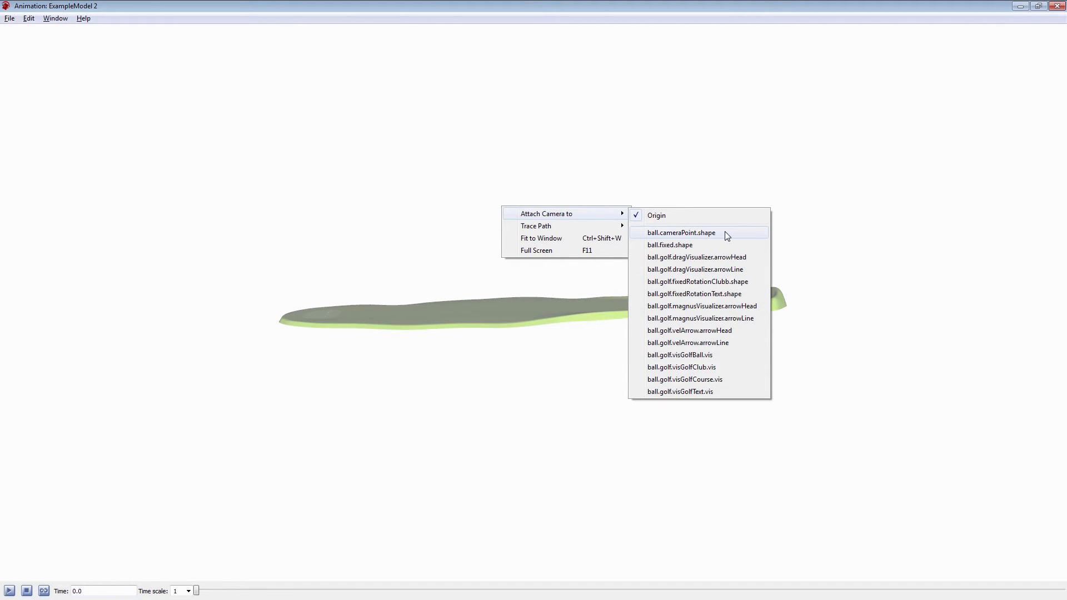
click(727, 233)
Step: Frame the golf ball, club head and force arrows close up from a low angle over the course
drag(726, 236, 957, 315)
scroll(957, 315, up, 10)
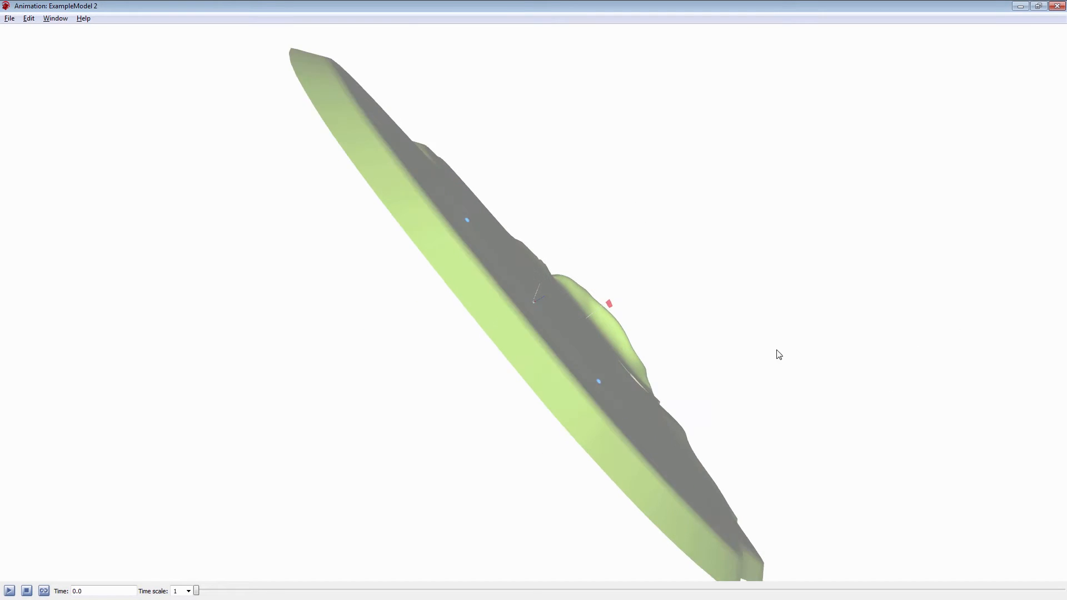
scroll(747, 268, up, 10)
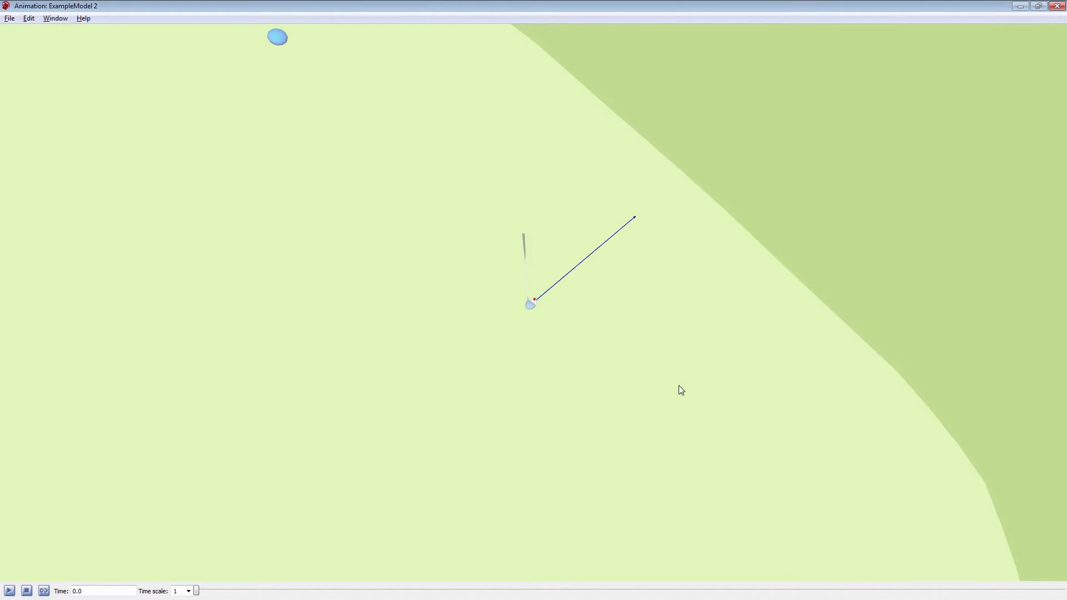
scroll(674, 357, up, 5)
drag(651, 400, 789, 341)
scroll(337, 308, up, 3)
double_click(593, 396)
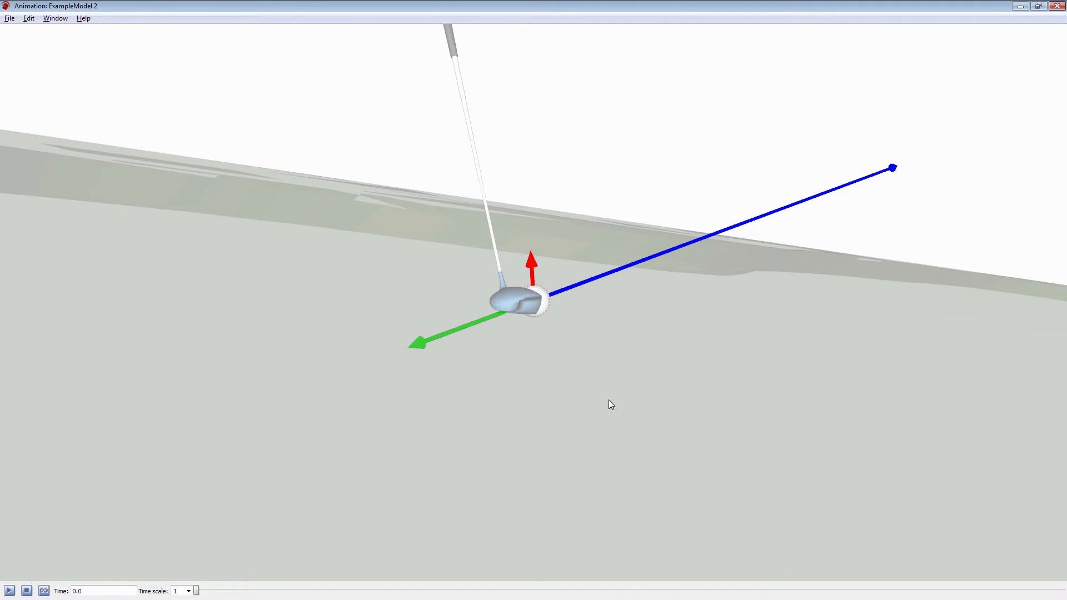
Step: Inspect the ball and club up close, play the Iron 3 shot's animation from behind the club towards the flag, and stop it
scroll(608, 400, up, 3)
drag(595, 405, 111, 294)
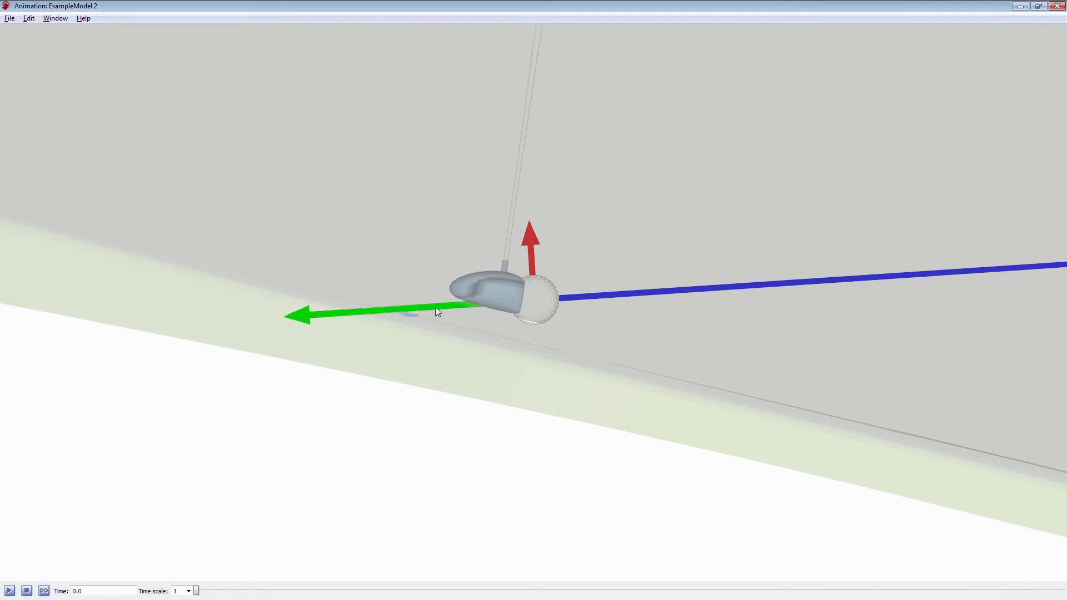
drag(547, 298, 762, 372)
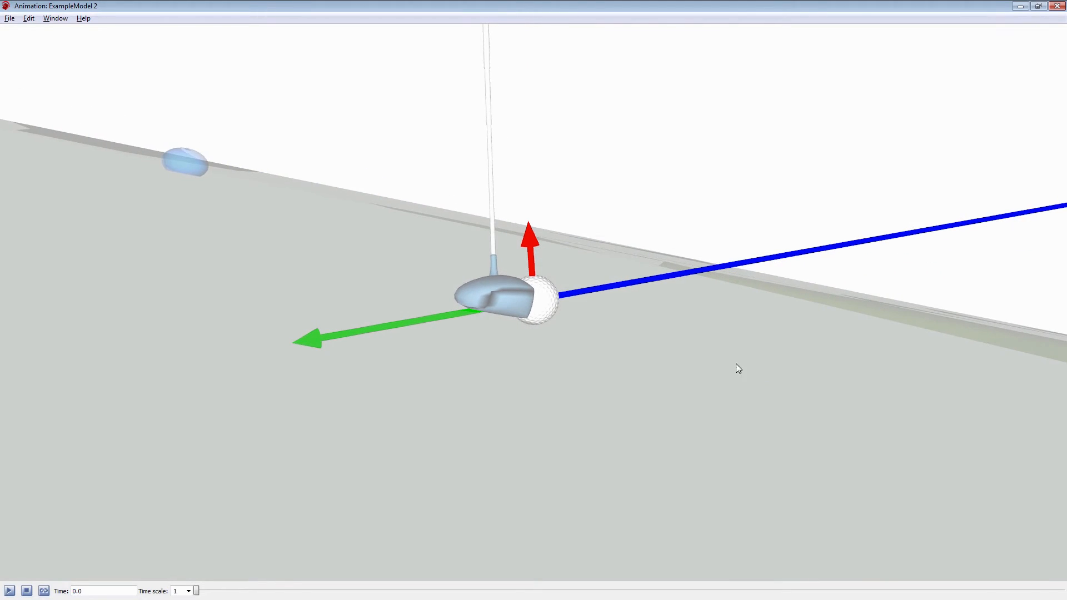
drag(539, 266, 859, 399)
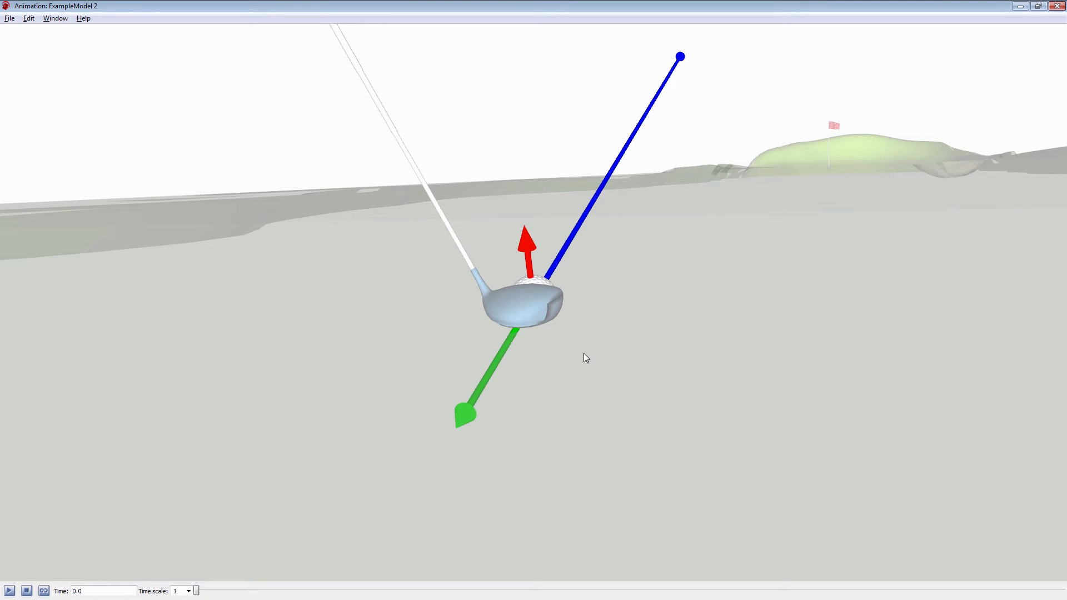
scroll(535, 347, down, 2)
scroll(611, 341, down, 3)
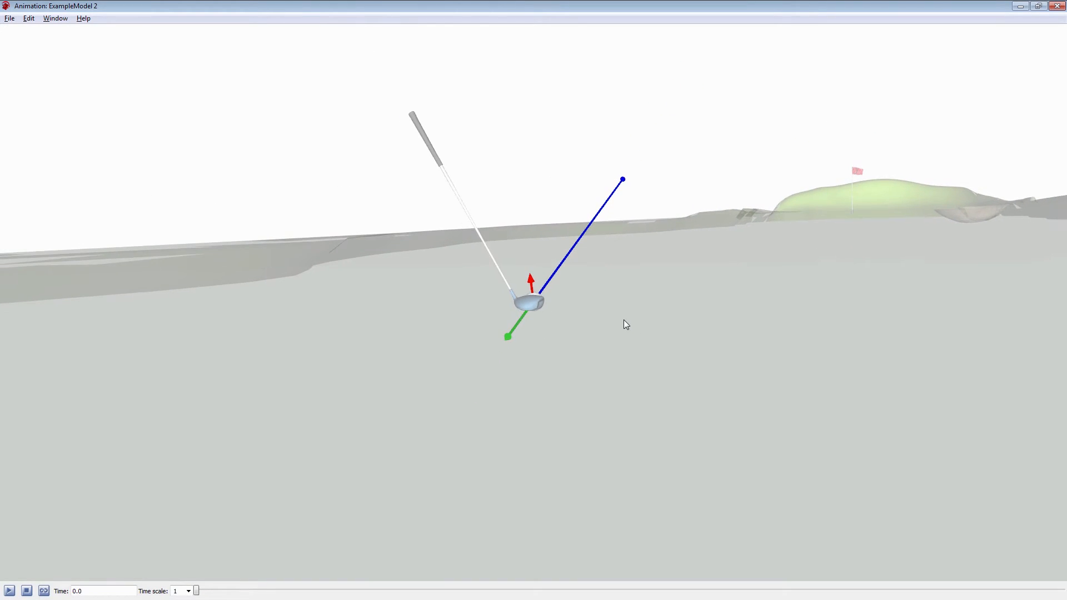
scroll(622, 321, down, 3)
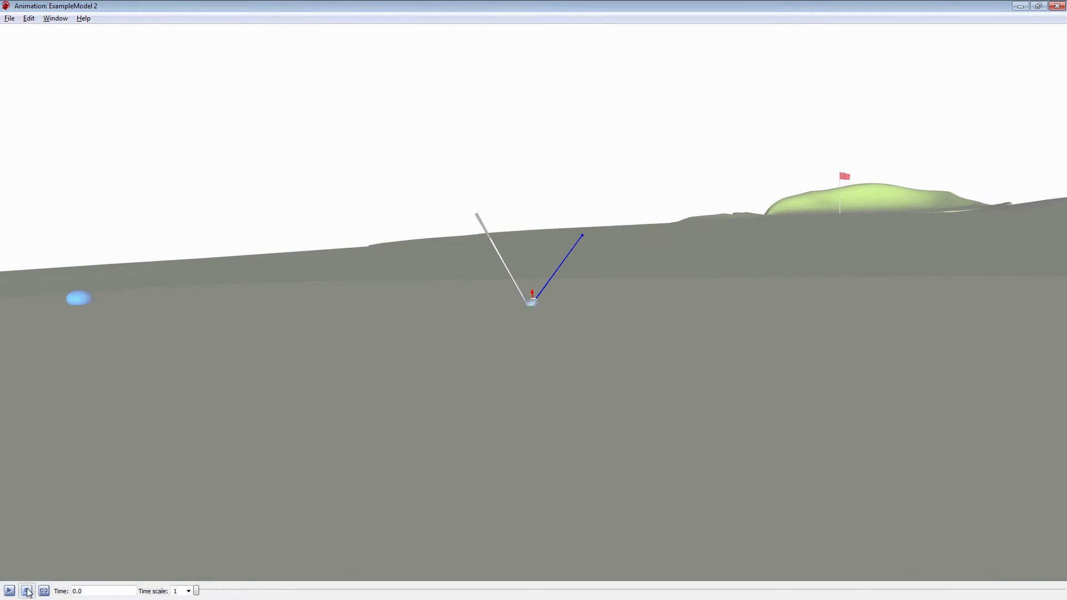
click(9, 590)
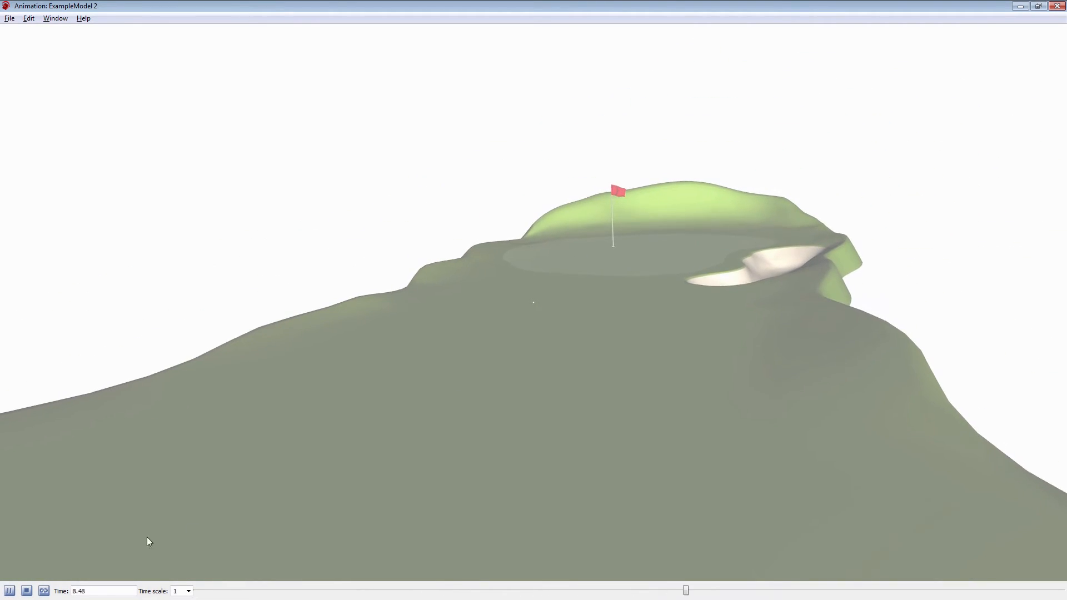
click(27, 591)
Step: Trace the path of ball.cameraPoint.shape and replay the Iron 3 shot's animation, stopping it after the ball lands
right_click(177, 252)
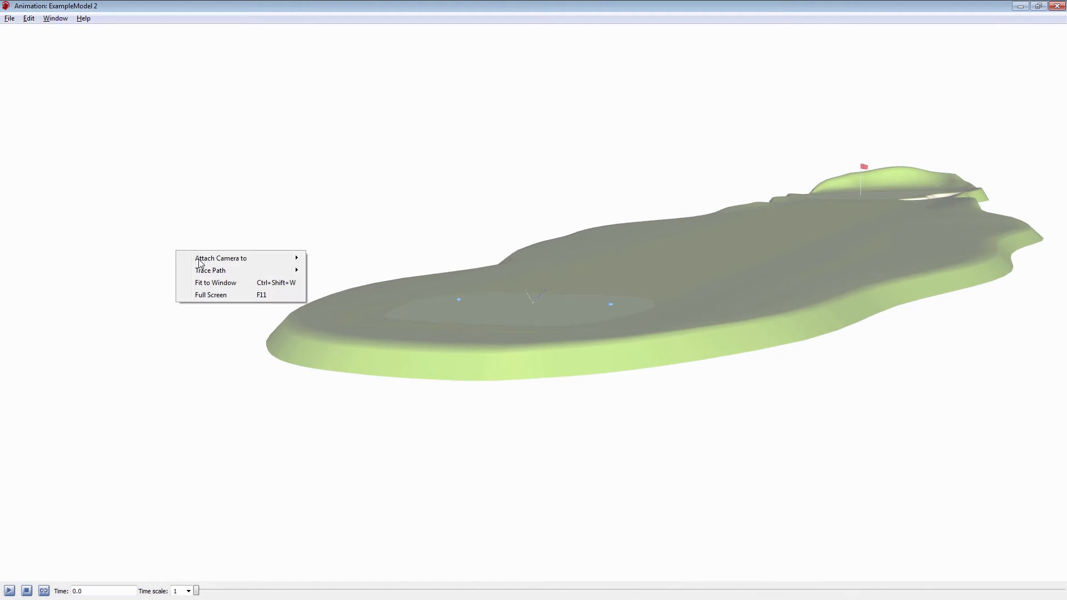
mouse_move(208, 274)
click(353, 273)
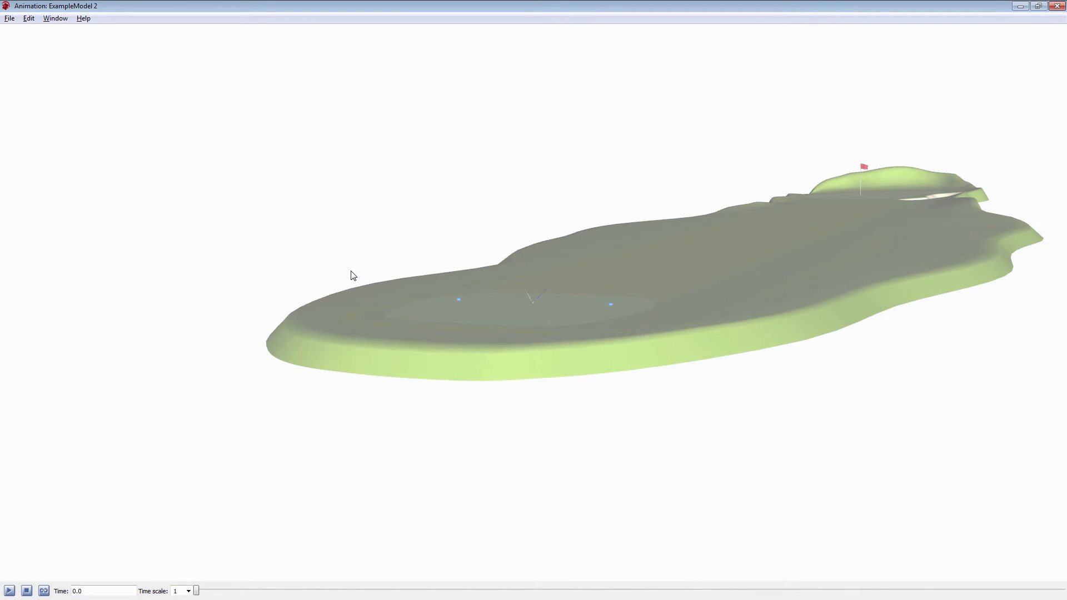
click(9, 590)
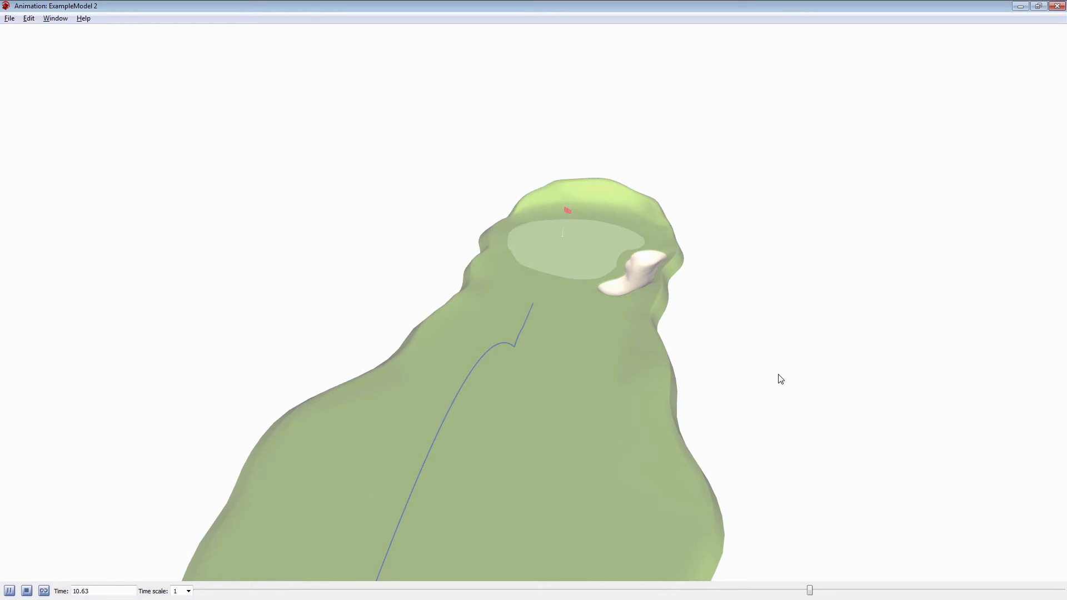
click(26, 591)
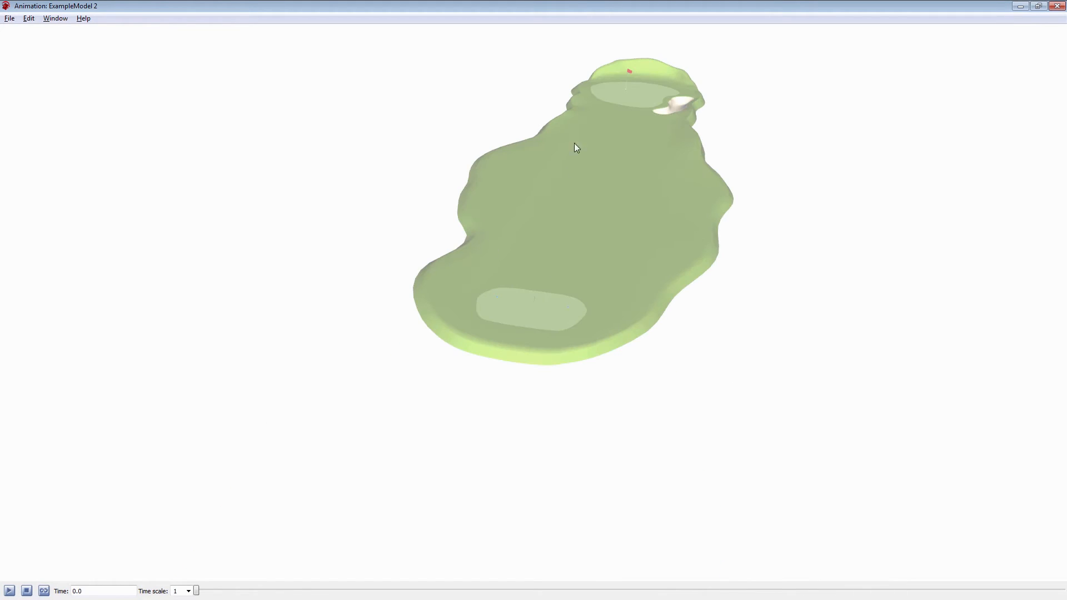
Step: Restore the animation window, switch to Model Center and open the golf component inside the Sport Model
double_click(574, 6)
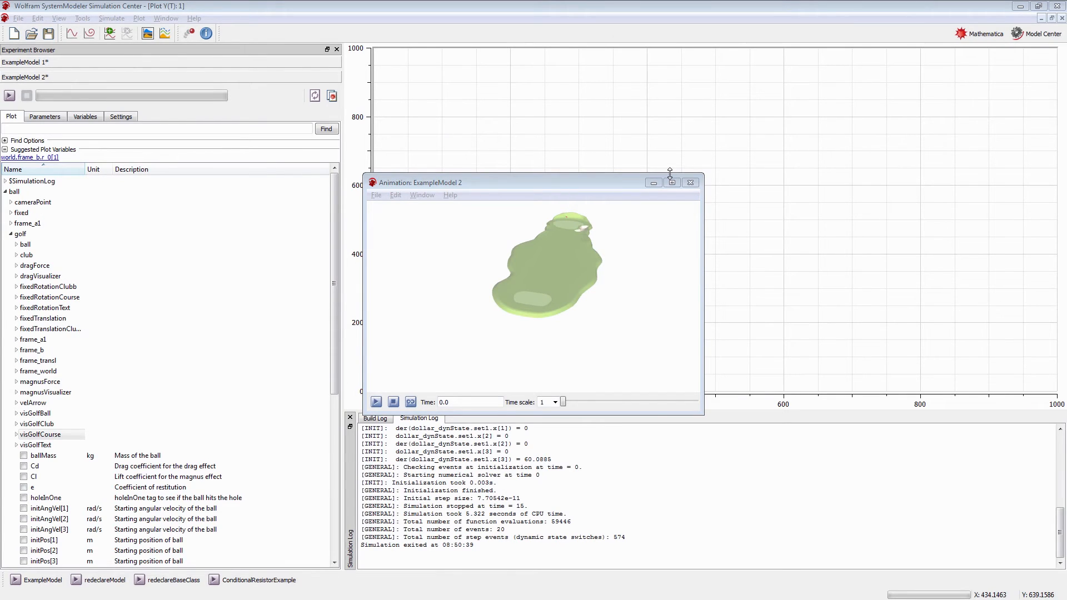
key(alt+Tab)
click(722, 262)
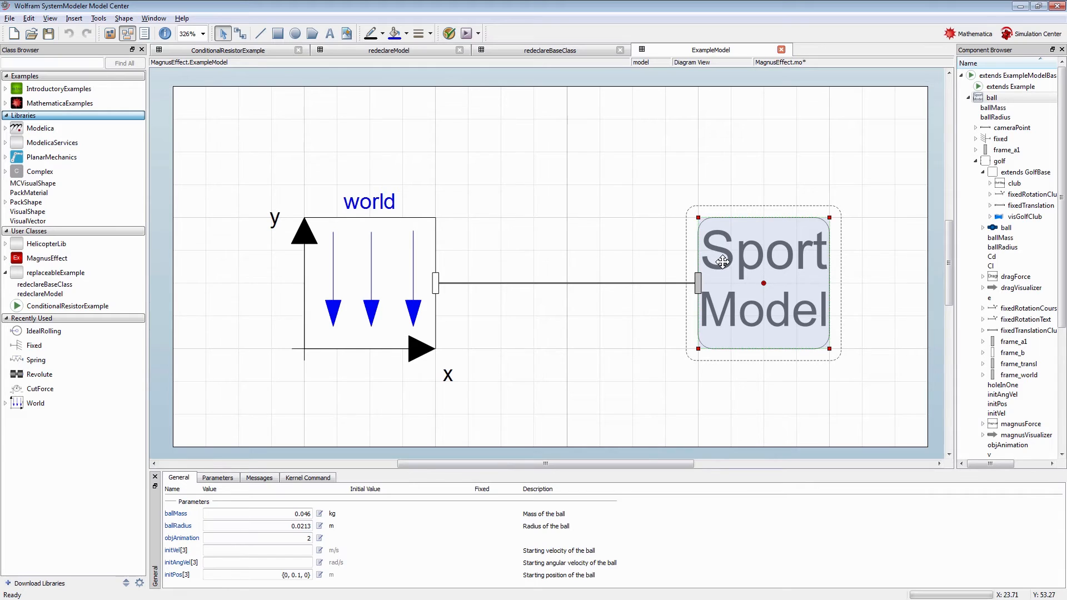
double_click(754, 315)
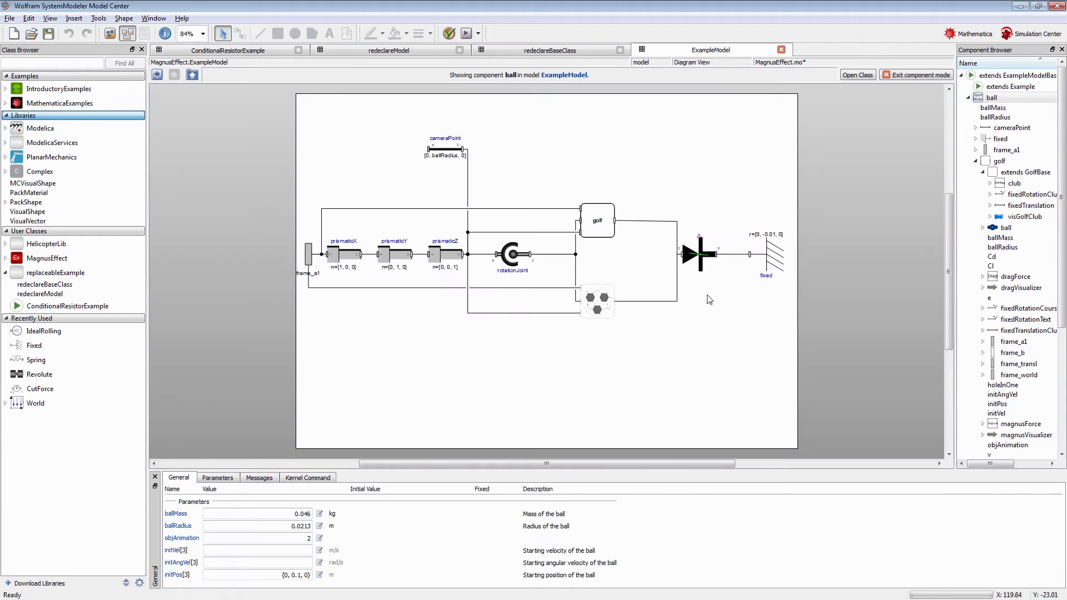
click(611, 224)
double_click(611, 224)
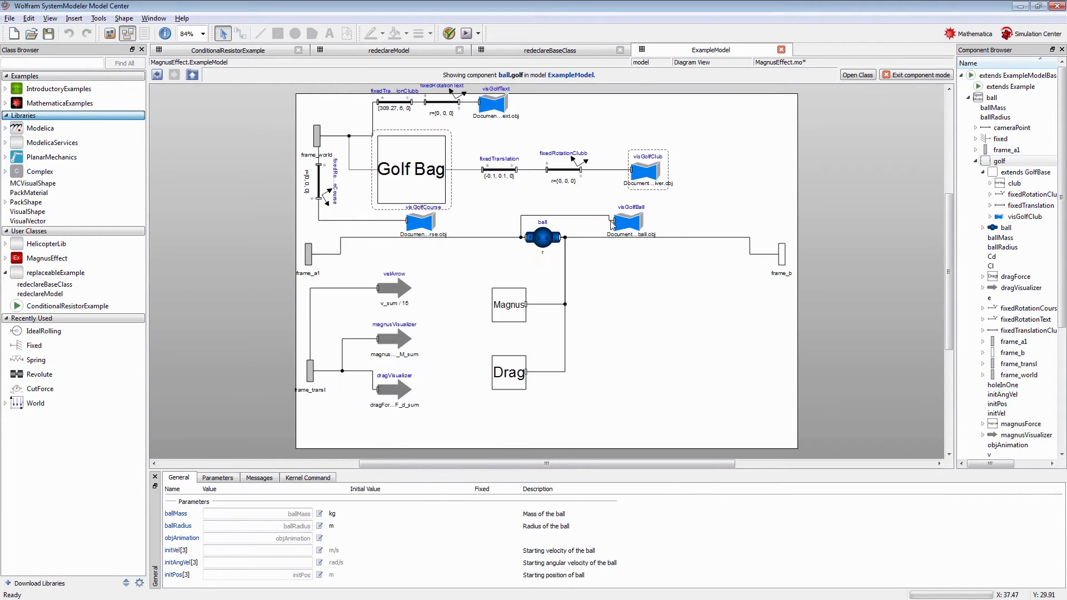
Step: Redeclare the Golf Bag component as Iron 9
click(432, 182)
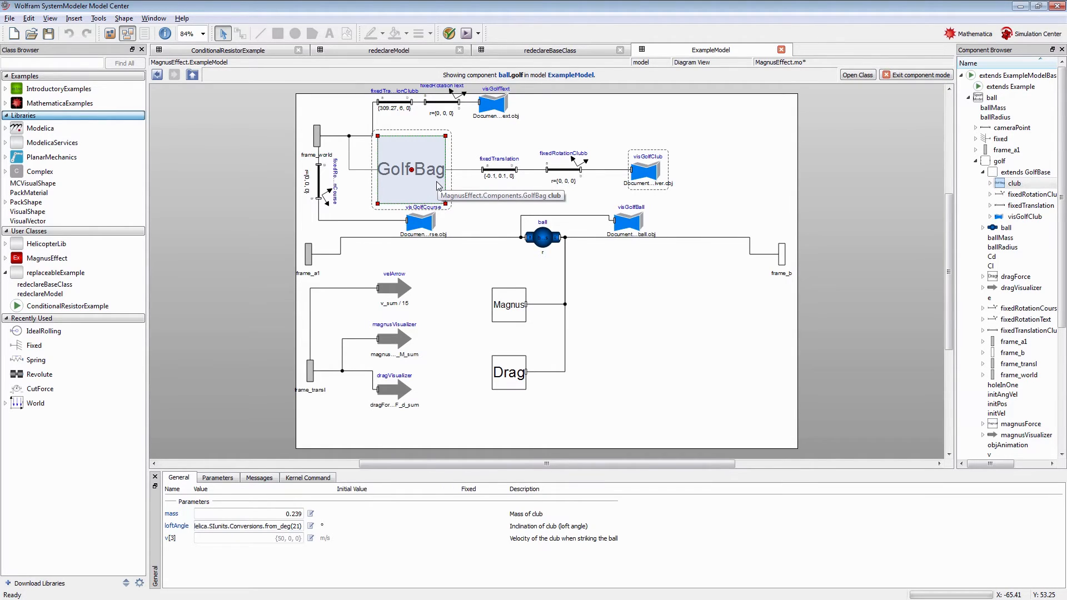
right_click(439, 186)
mouse_move(505, 331)
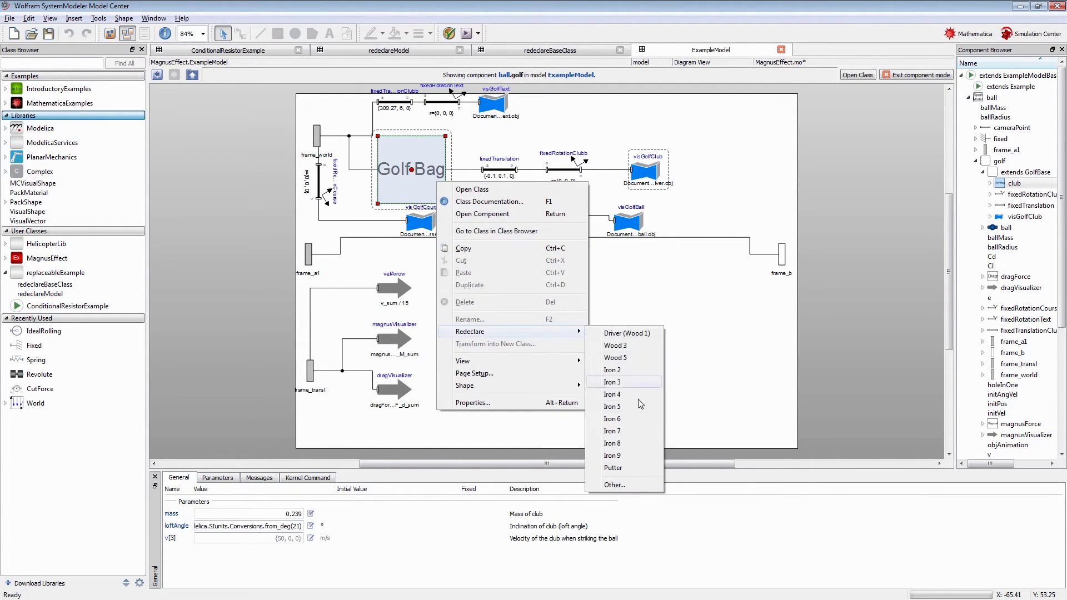
click(638, 457)
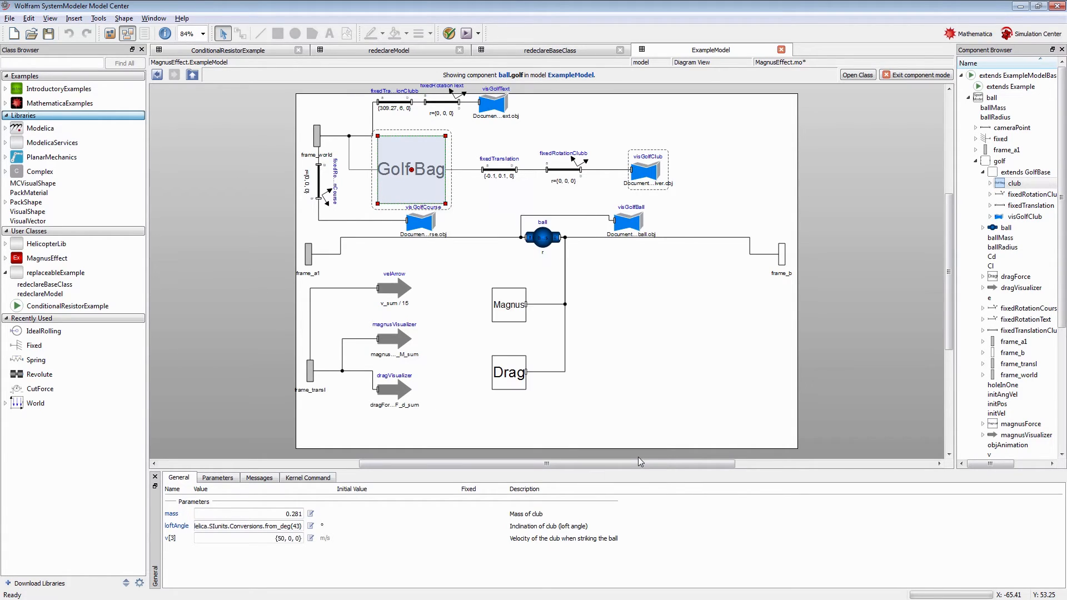
Step: Exit component mode, simulate ExampleModel with the new club and open its 3D animation in a maximized window
click(903, 77)
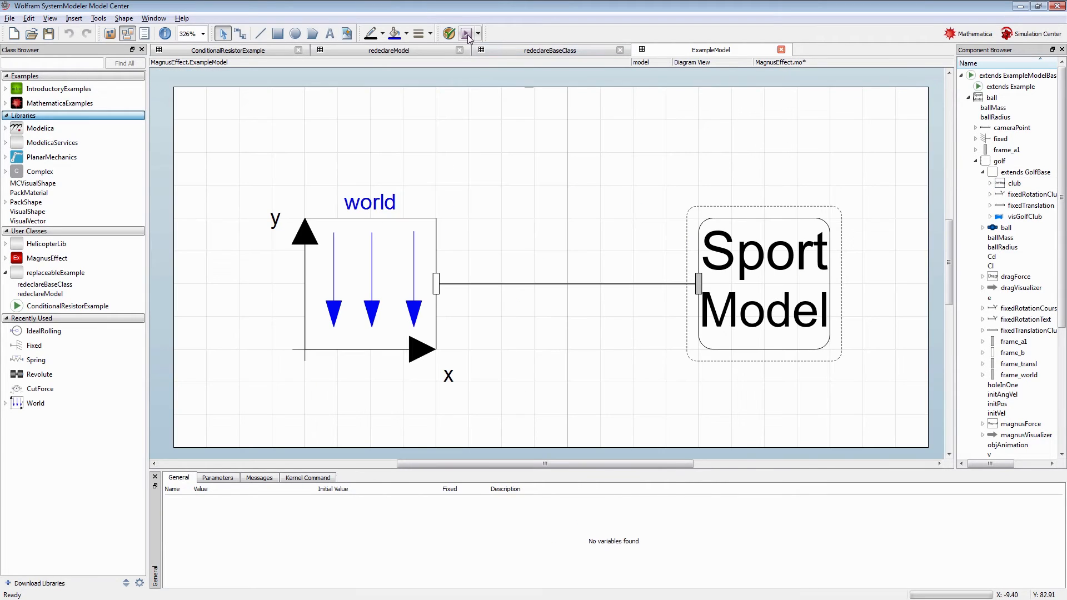
click(466, 36)
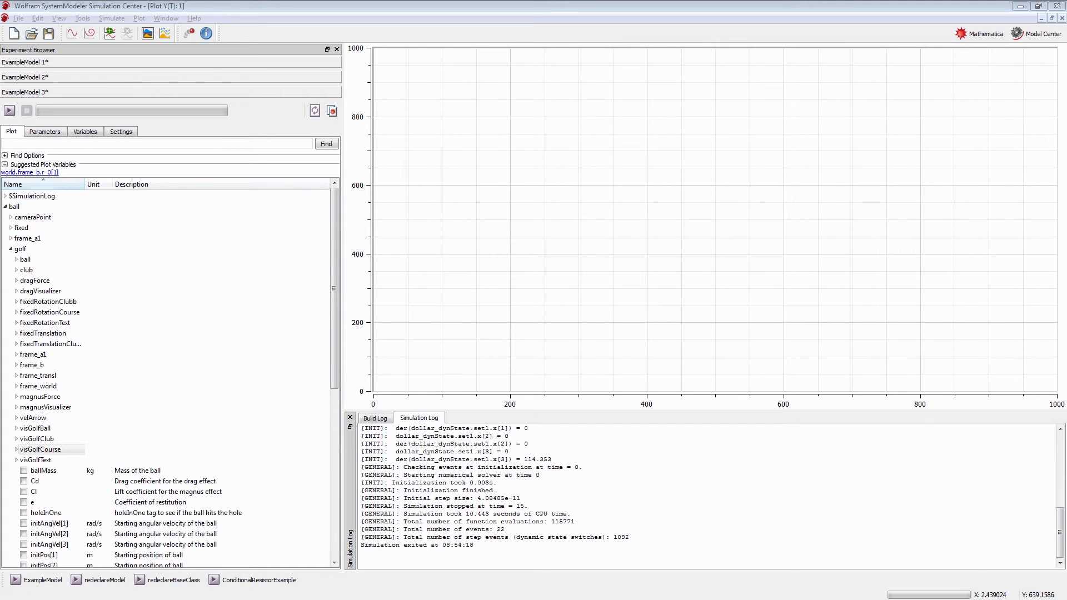
click(278, 120)
click(188, 34)
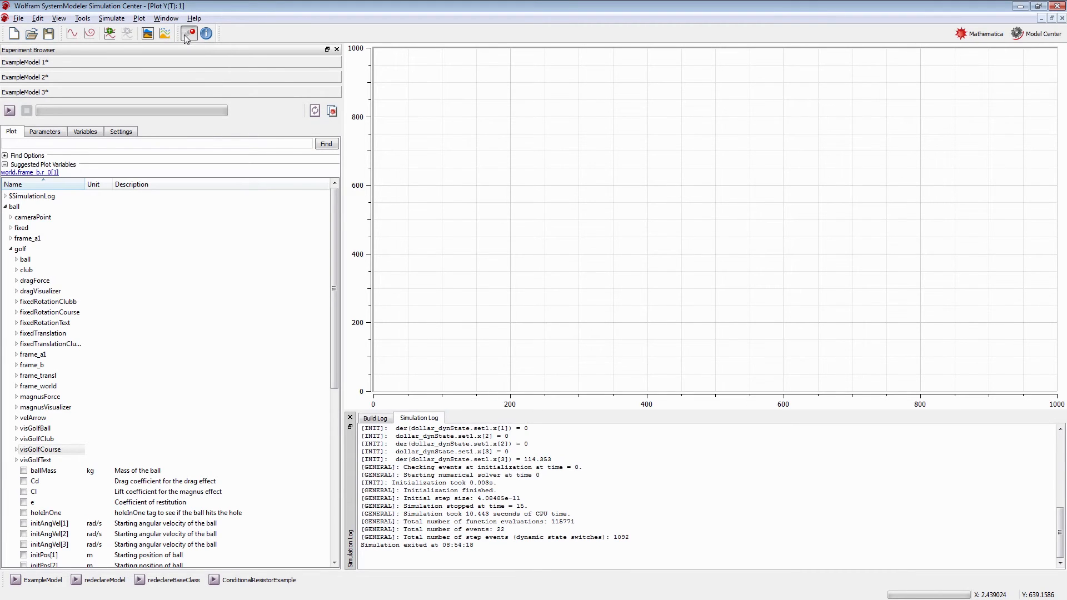
drag(583, 294, 547, 301)
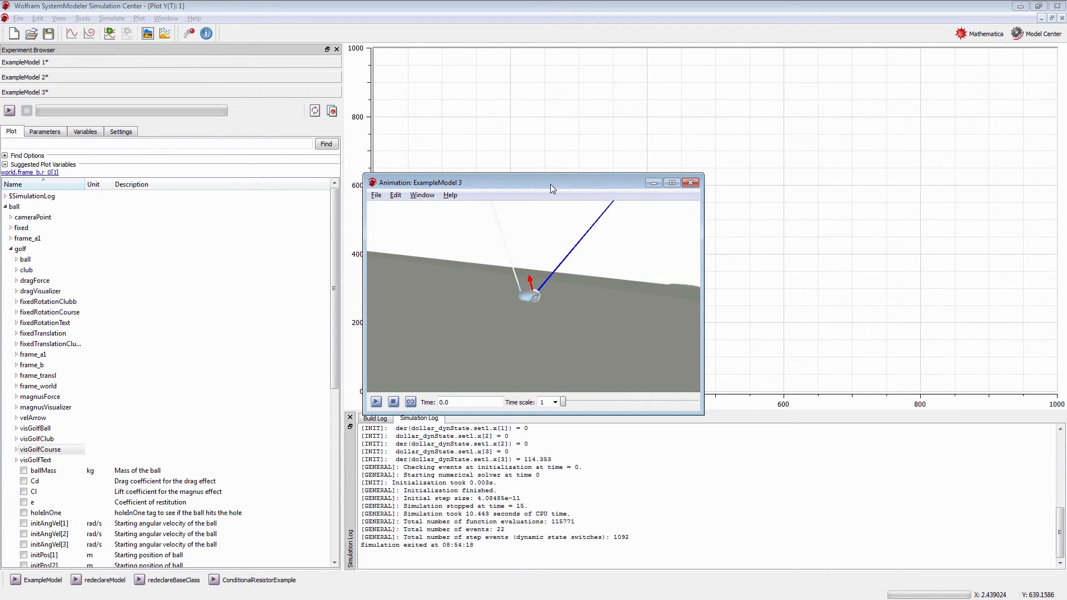
double_click(551, 183)
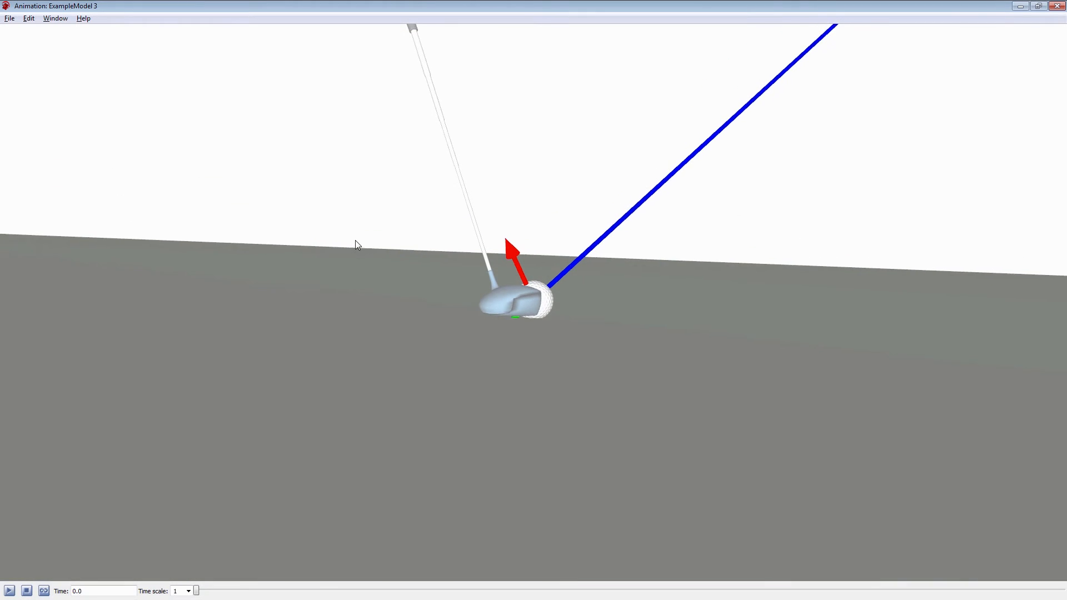
Step: Examine the golf ball, club head and force arrows of the Iron 9 shot close up from several angles
scroll(621, 335, up, 4)
drag(455, 329, 288, 382)
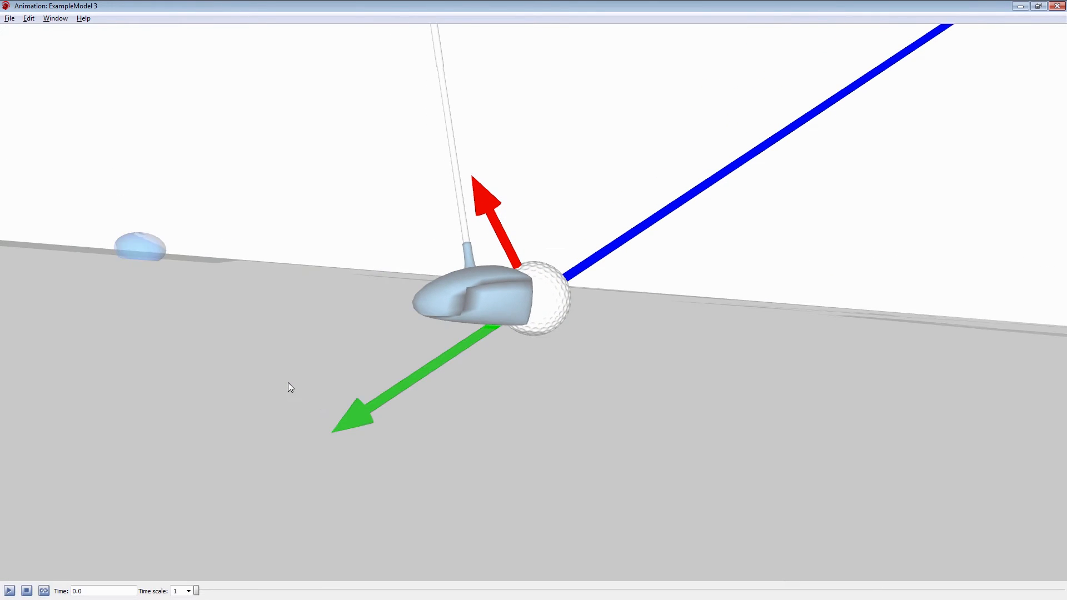
drag(450, 432, 359, 393)
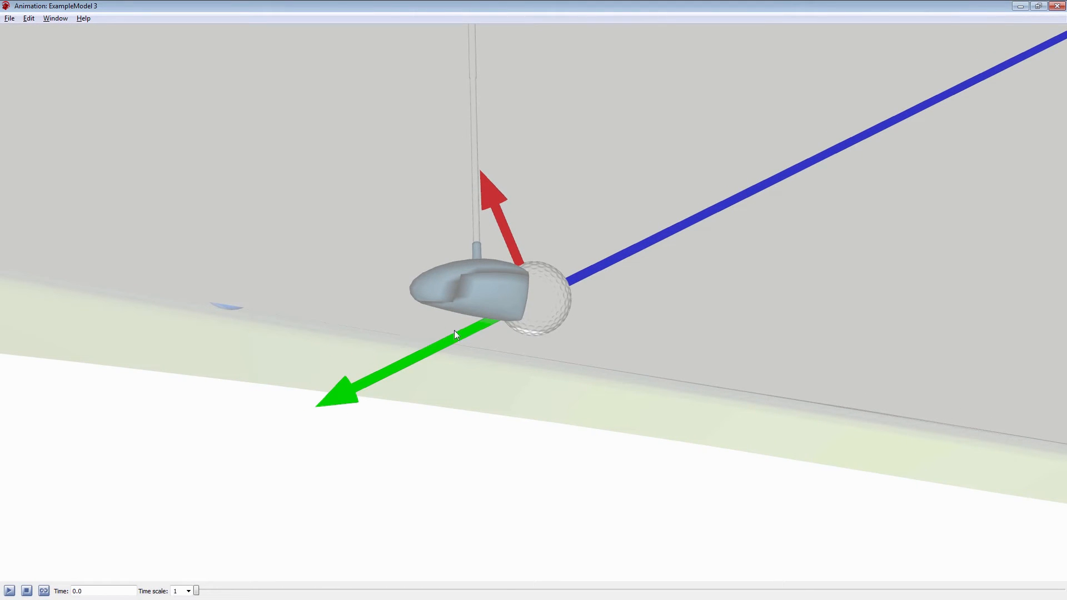
drag(437, 369, 645, 416)
drag(558, 382, 602, 388)
scroll(603, 388, down, 2)
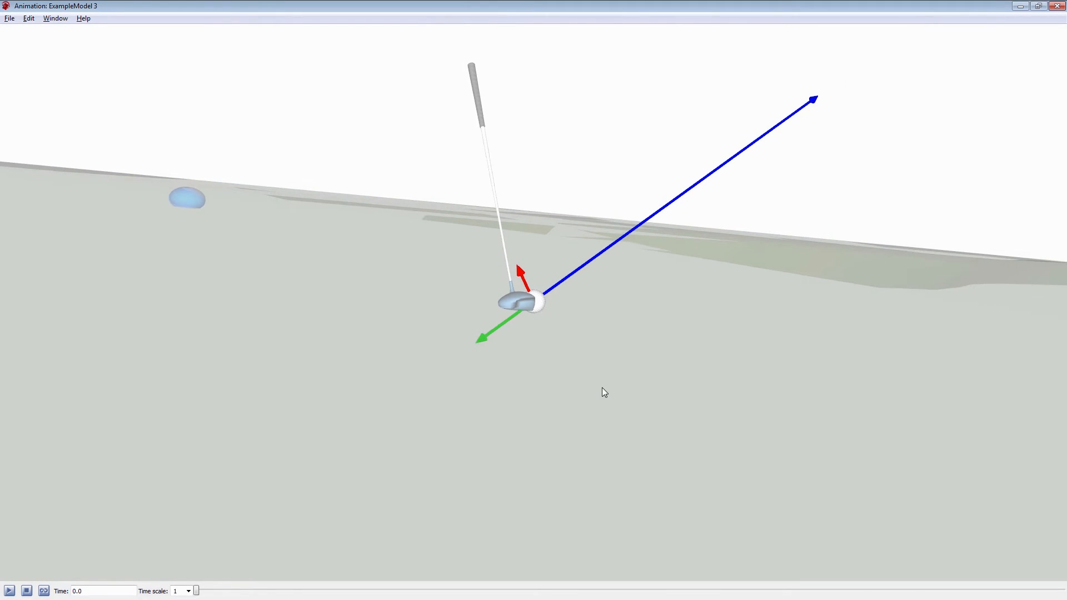
drag(522, 303, 436, 260)
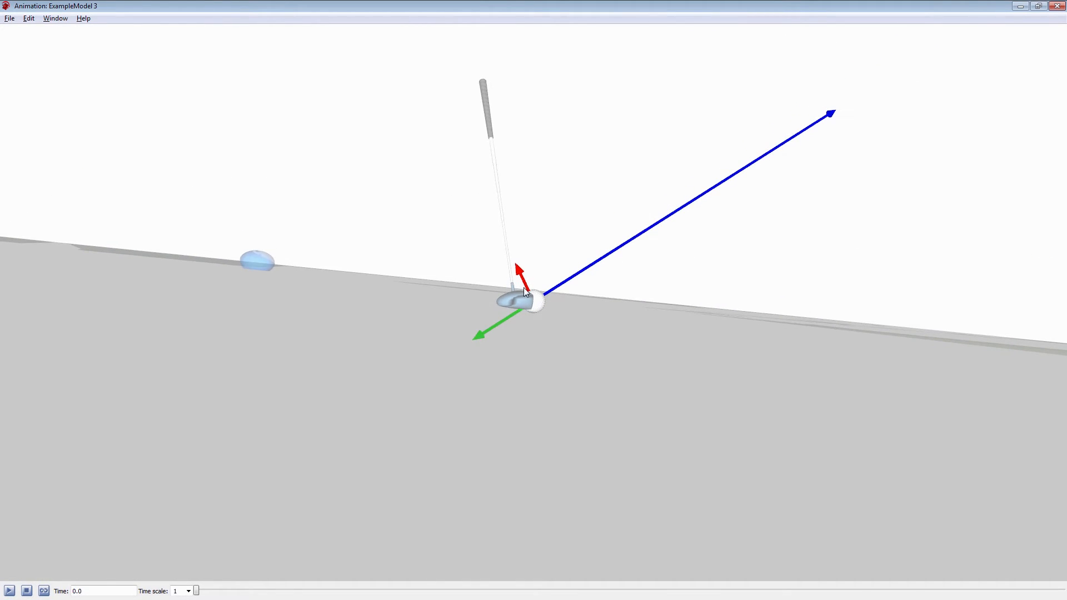
drag(579, 347, 520, 345)
key(t)
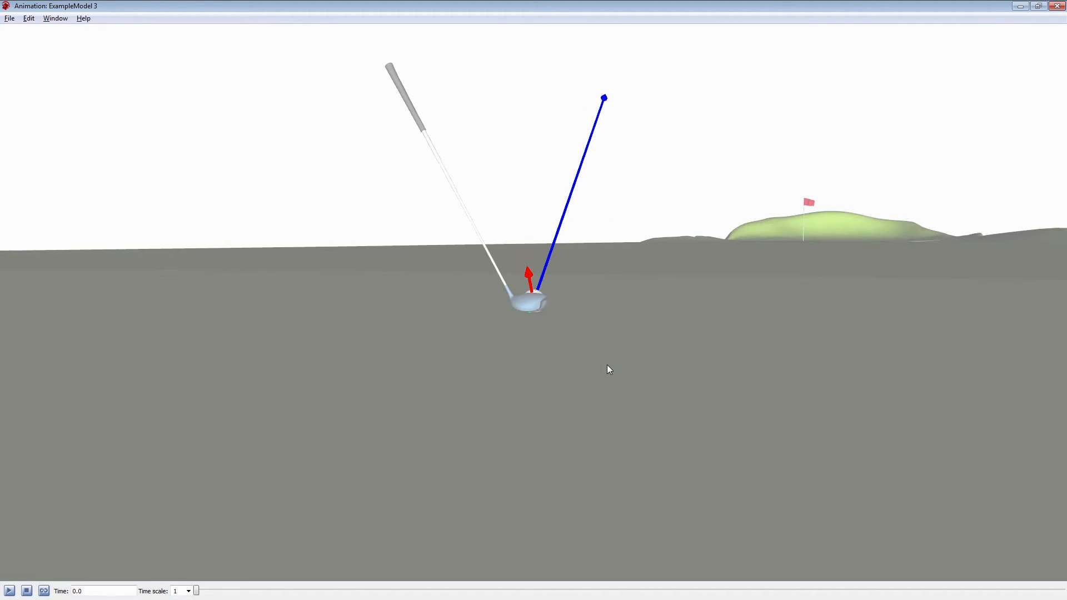
Step: Play the Iron 9 shot's animation with the camera following the ball, and stop it after the ball lands
scroll(607, 364, down, 5)
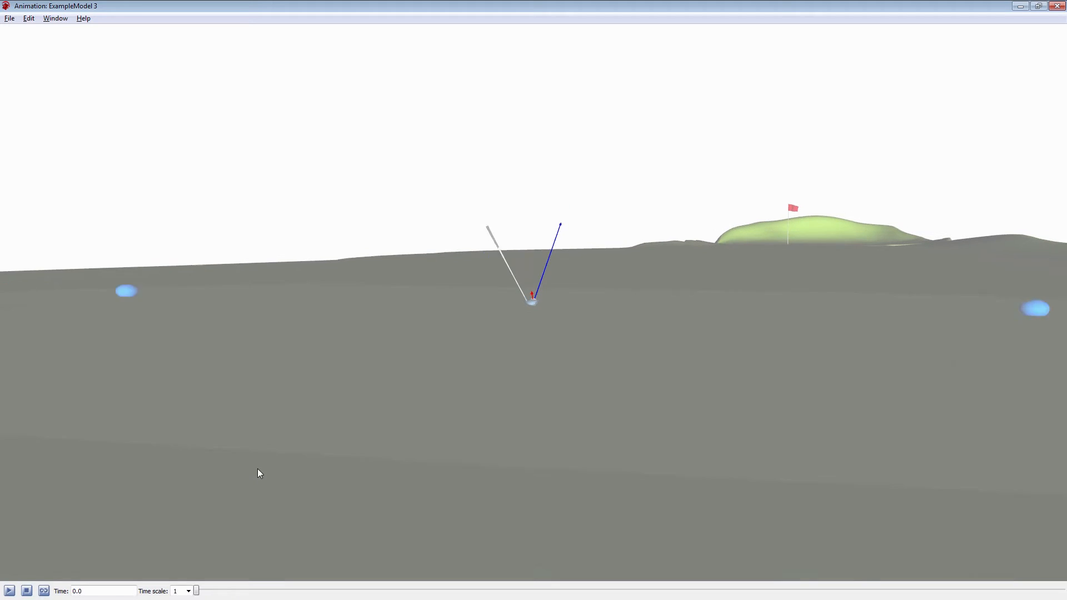
click(10, 591)
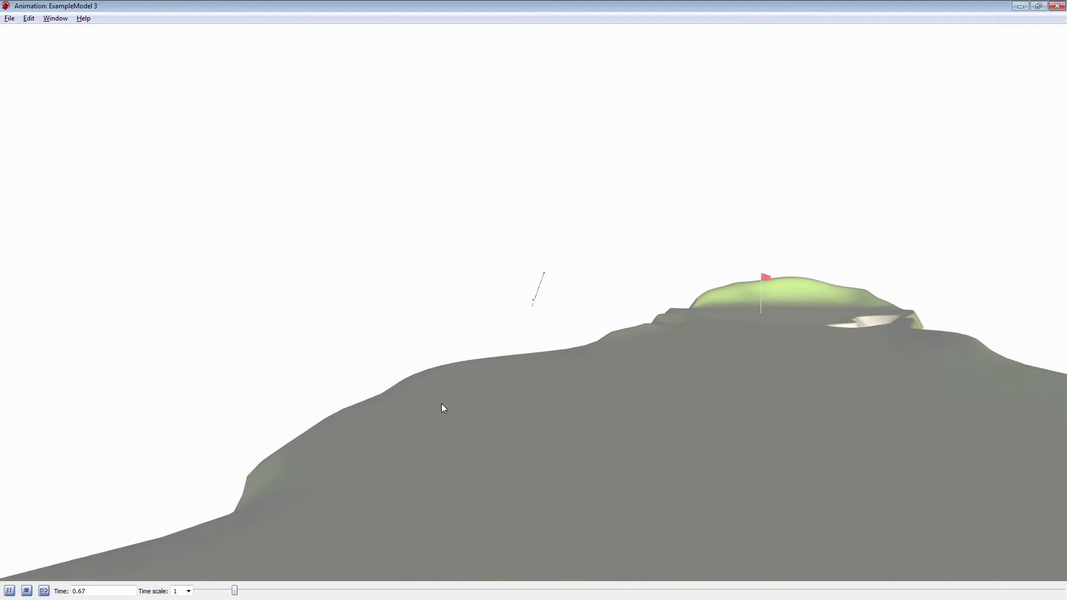
drag(623, 374, 684, 463)
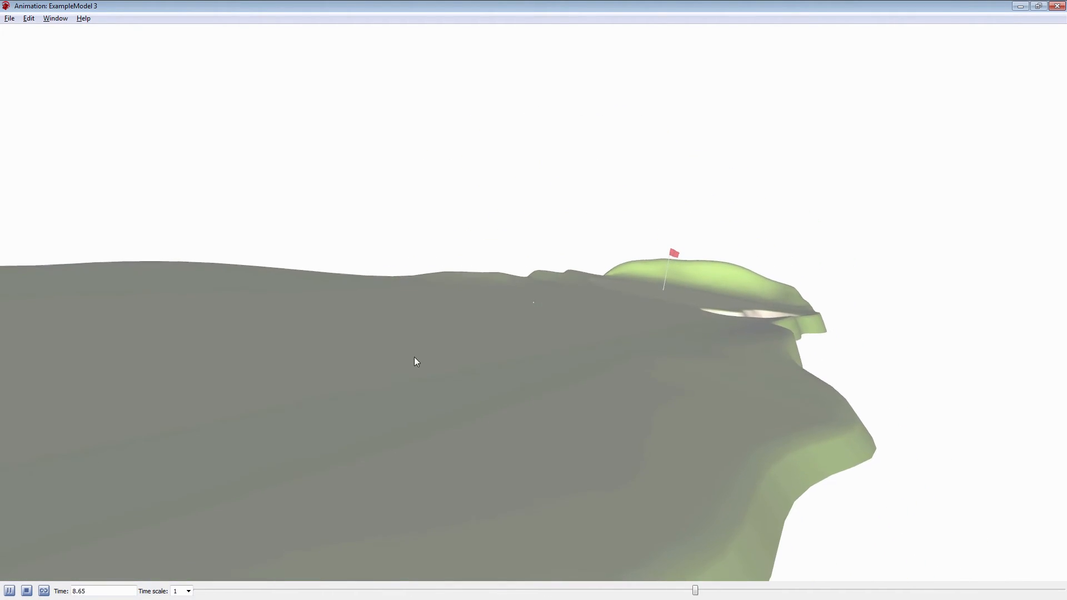
click(11, 592)
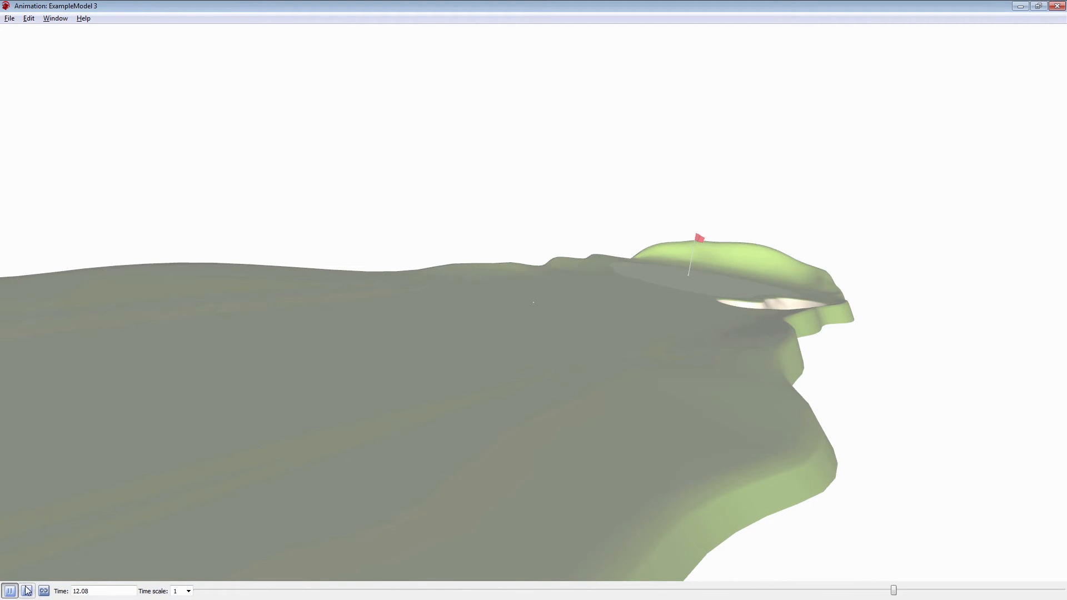
click(26, 591)
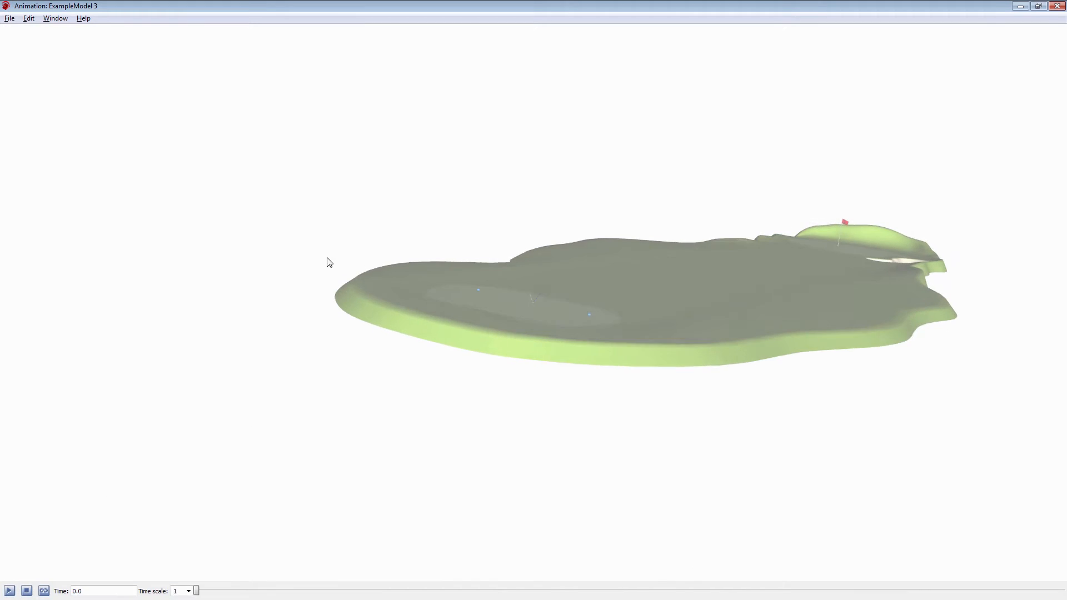
Step: Attach the Iron 9 animation's camera to Origin and show the whole golf course from the side
right_click(323, 203)
mouse_move(343, 209)
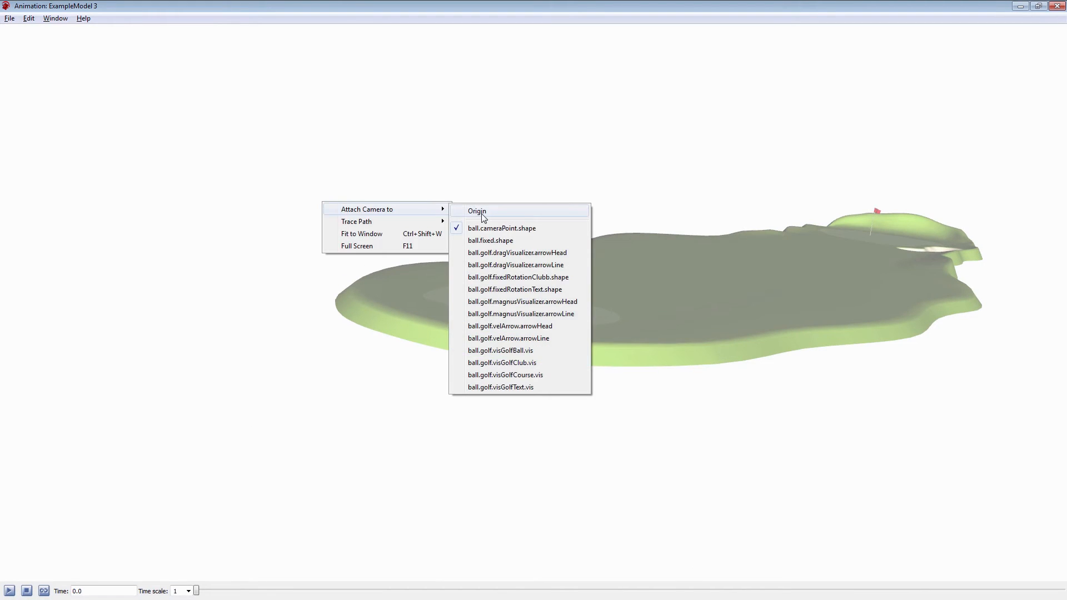
click(483, 215)
drag(484, 218, 449, 299)
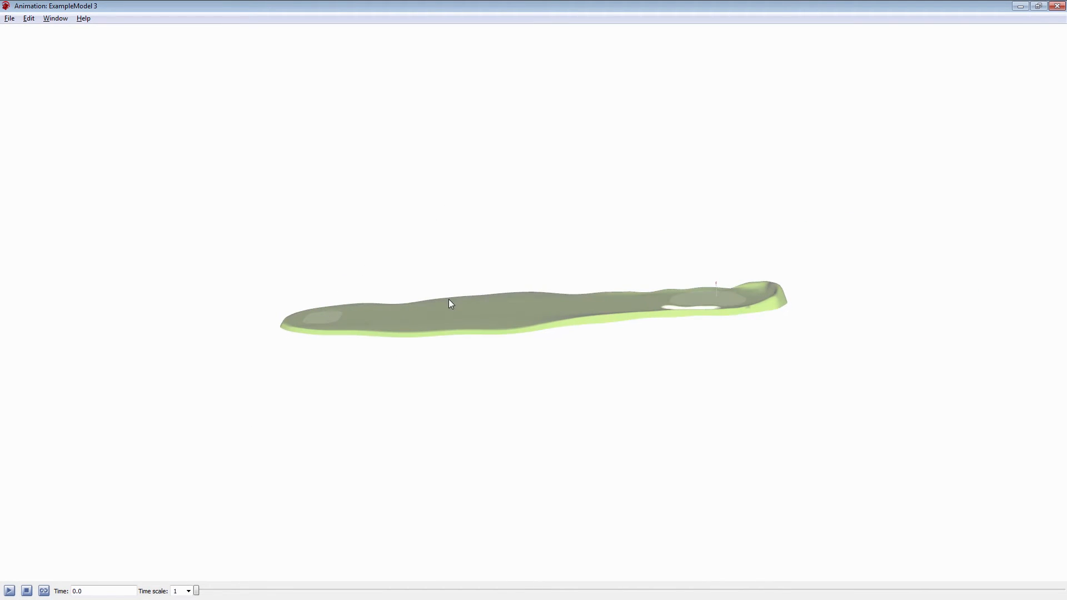
Step: Trace the path of ball.cameraPoint.shape in the ExampleModel 3 animation, then restore its window to normal size and move it aside
right_click(560, 245)
mouse_move(600, 266)
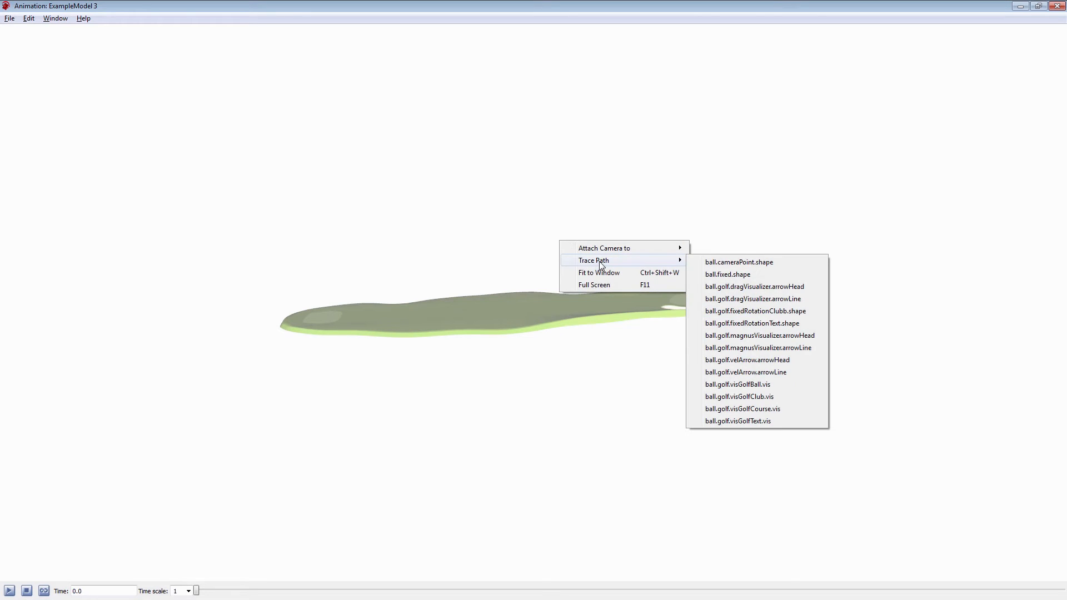
click(738, 262)
double_click(628, 6)
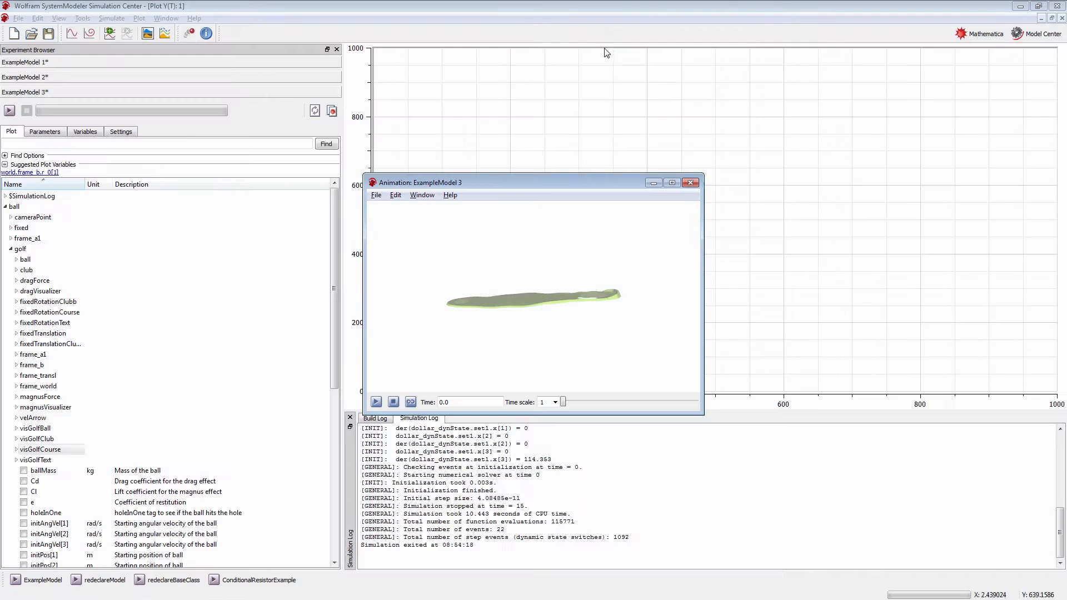
drag(568, 190, 765, 197)
Step: Open the 3D animation of the ExampleModel 2 experiment and place its window beside the ExampleModel 3 animation
click(111, 75)
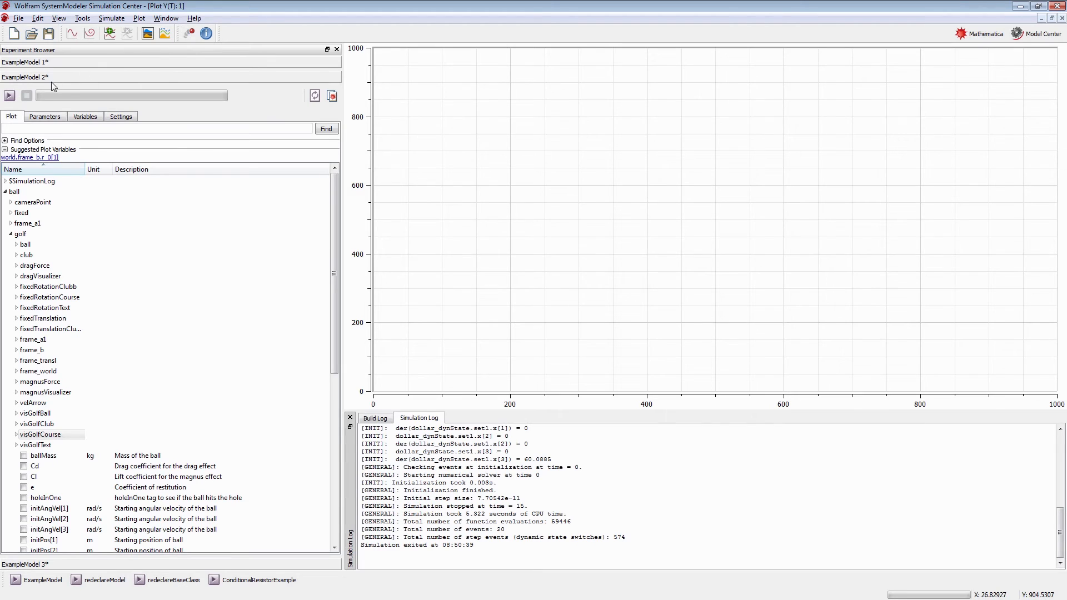
click(189, 33)
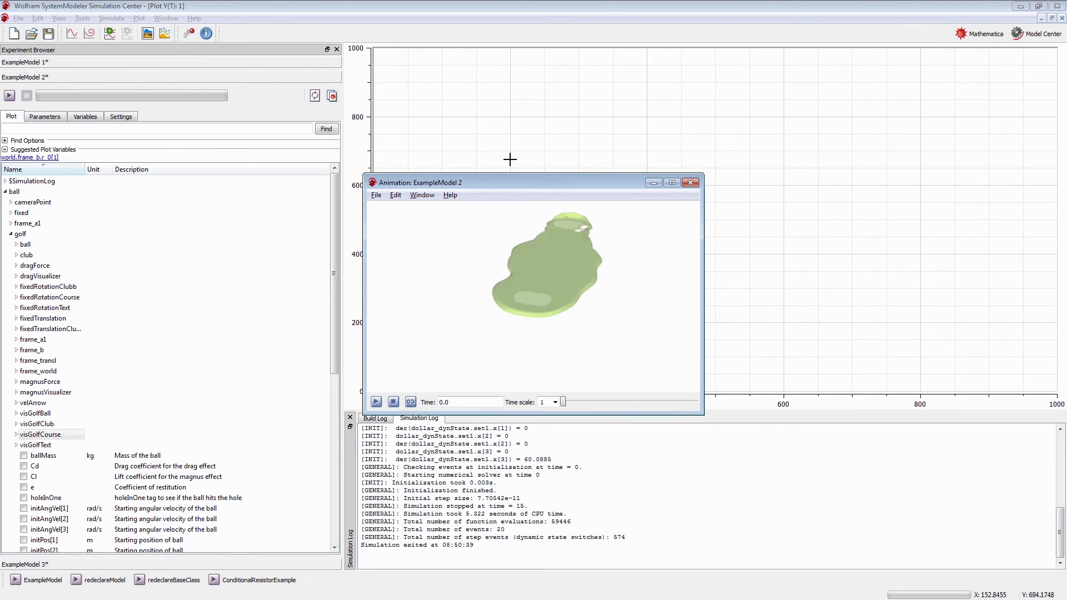
drag(517, 188, 303, 191)
Step: Trace the path of ball.cameraPoint.shape in the ExampleModel 2 animation and show the golf course from the side
right_click(245, 217)
mouse_move(263, 225)
click(422, 226)
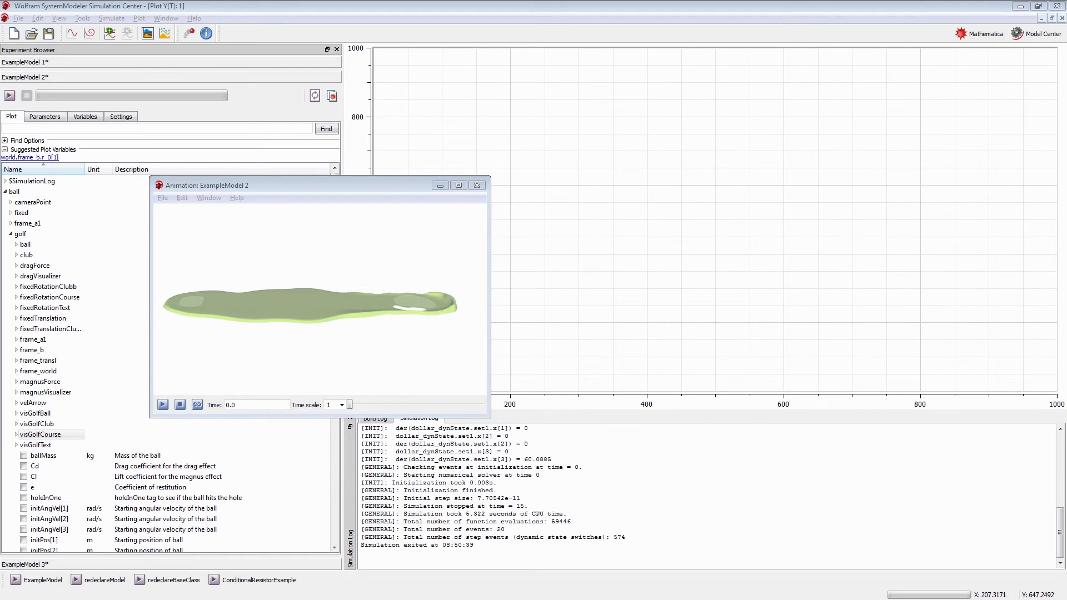
Step: Move the ExampleModel 3 animation next to the ExampleModel 2 window and adjust its side view to a similar course size
drag(676, 187, 608, 184)
drag(637, 298, 693, 293)
scroll(672, 308, up, 5)
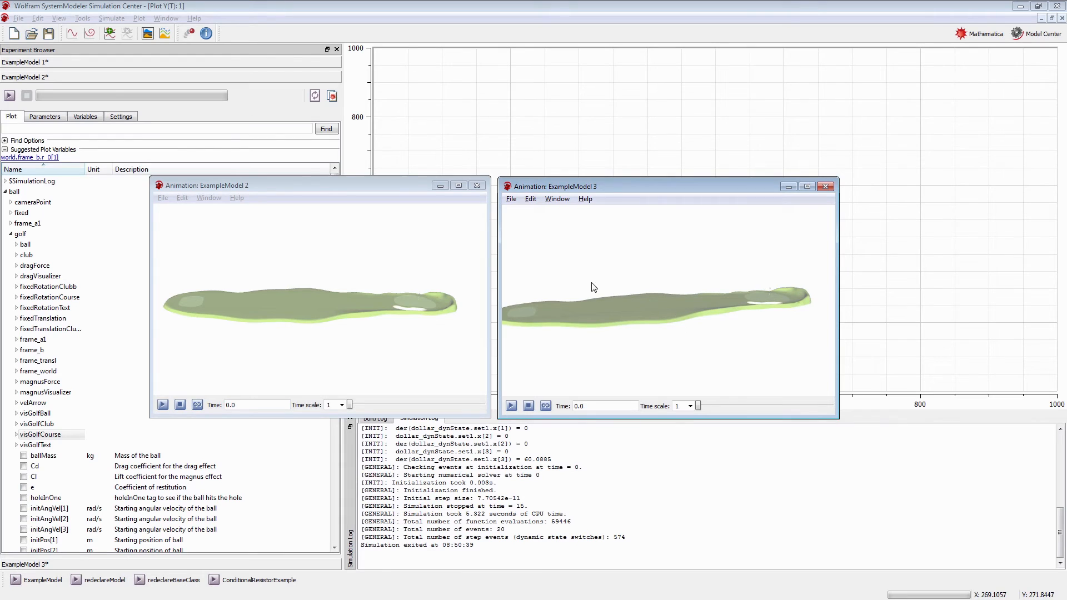
Step: Check the Trace Path selection in both the ExampleModel 2 and ExampleModel 3 animations without changing it
right_click(435, 255)
mouse_move(463, 273)
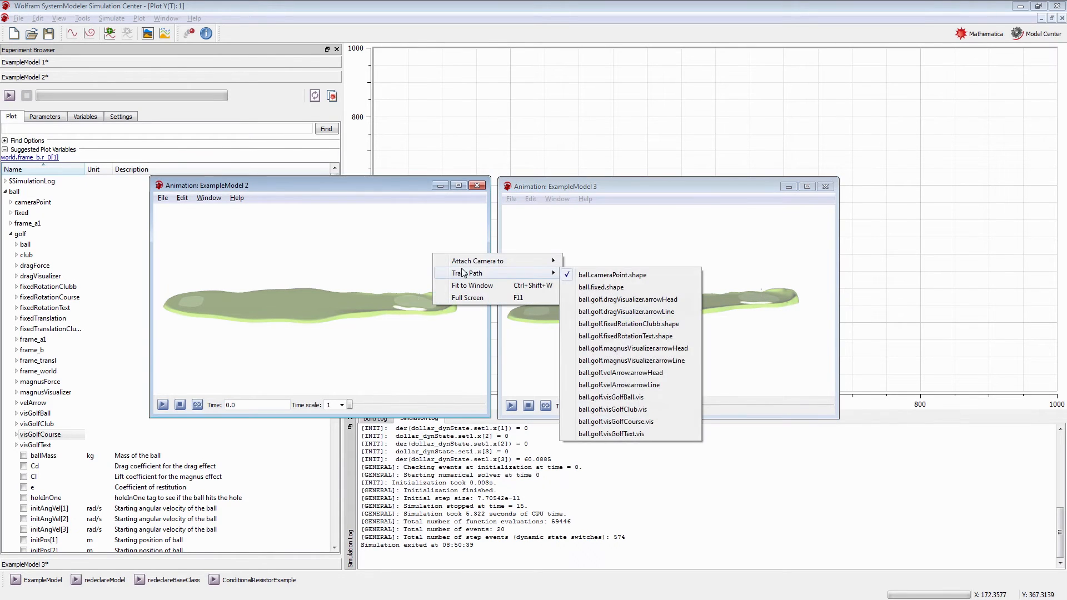
click(617, 247)
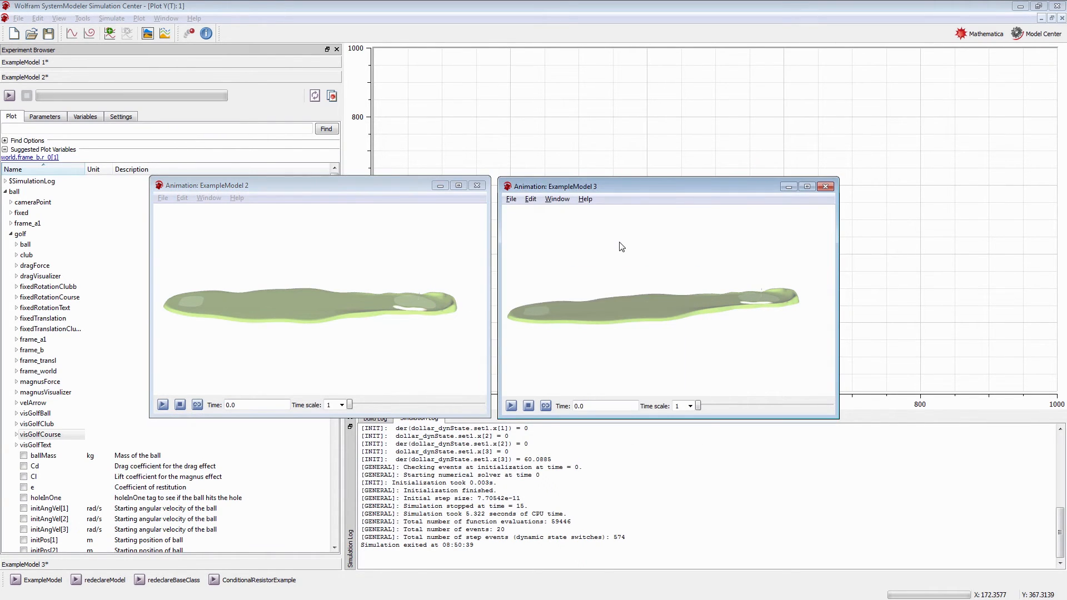
right_click(620, 243)
mouse_move(659, 264)
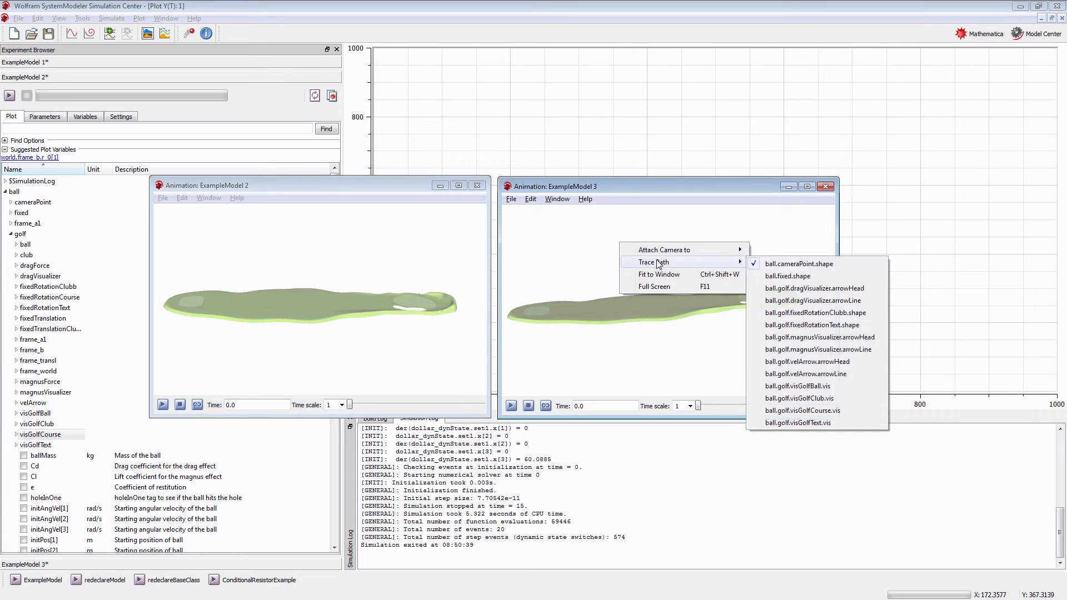
click(774, 240)
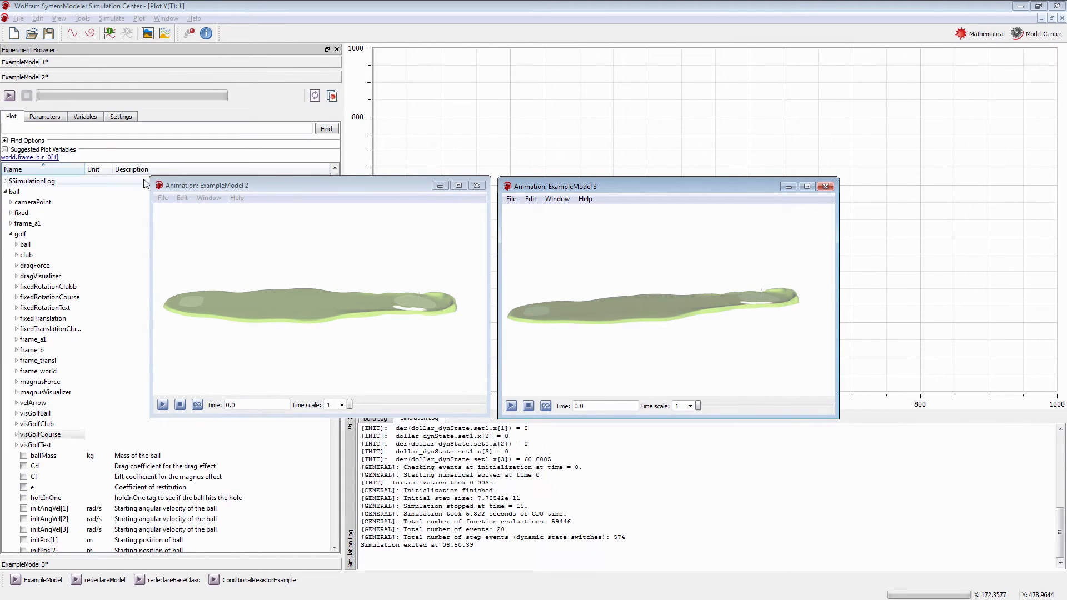
Step: Enlarge both animation windows side by side and match their side views of the whole golf course
drag(150, 178, 40, 50)
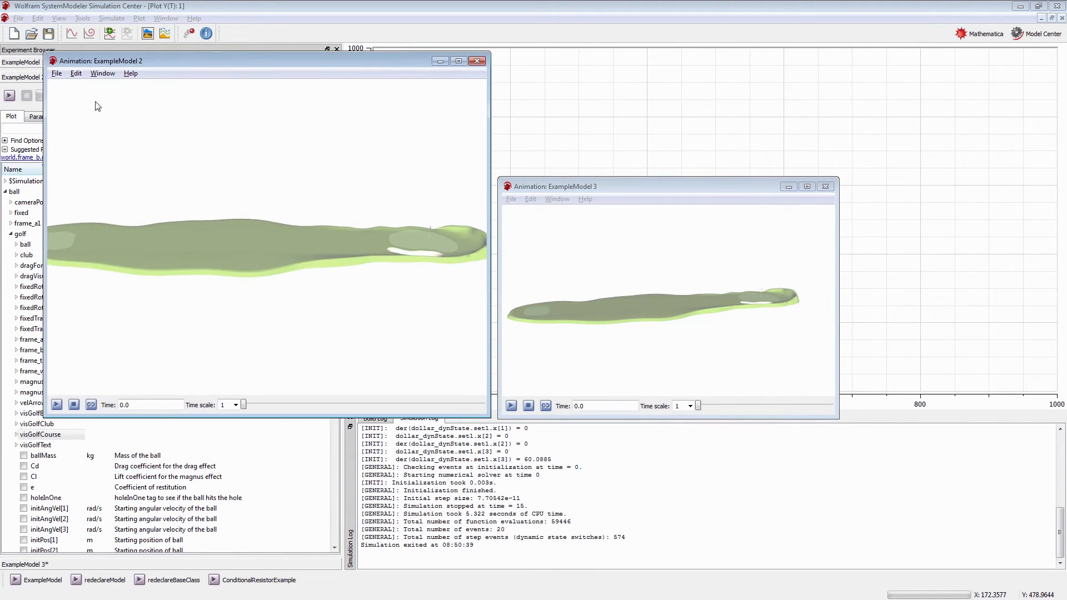
drag(835, 177, 952, 54)
drag(659, 200, 732, 222)
drag(670, 274, 698, 271)
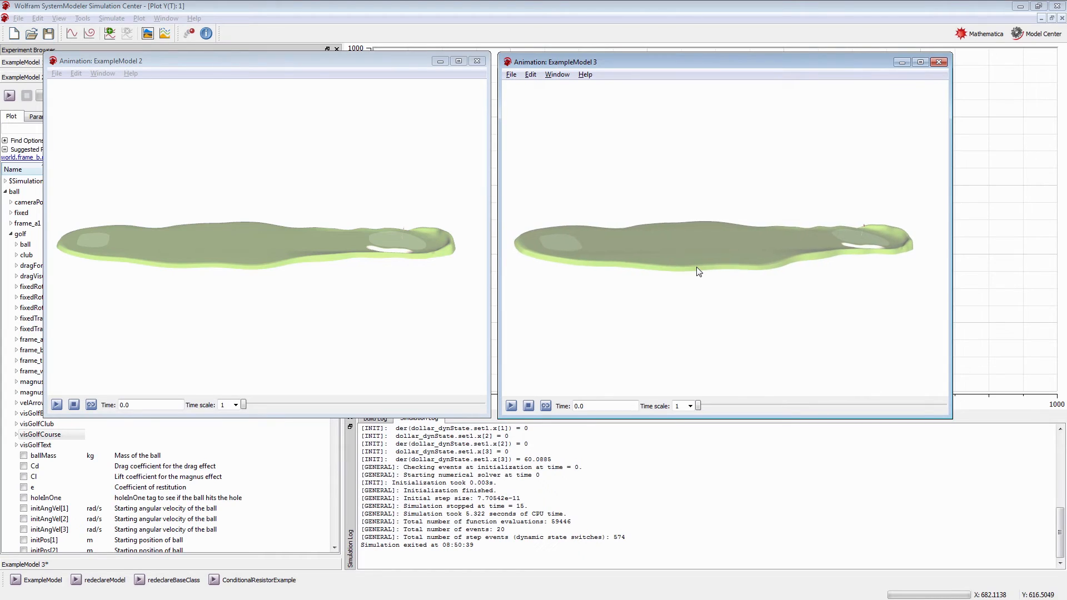
Step: Play the ExampleModel 2 and ExampleModel 3 animations together to compare the traced ball trajectories of the two clubs
click(473, 314)
key(space)
click(620, 327)
key(space)
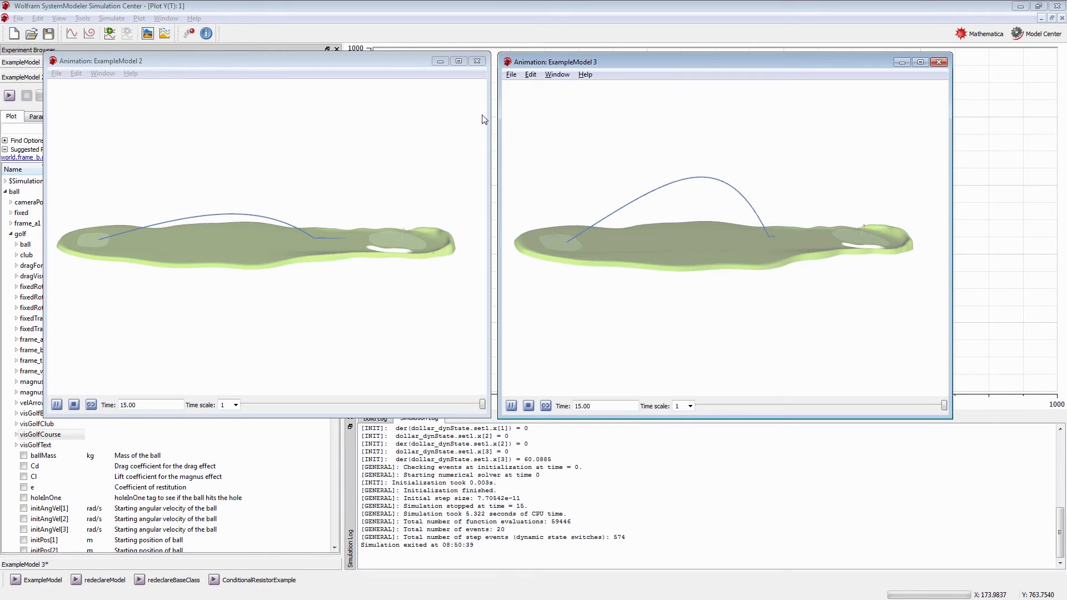
Step: Switch to the slide presentation and advance from Demo: Sports Models to the Parameter Sweep in WSMLink slide
click(373, 285)
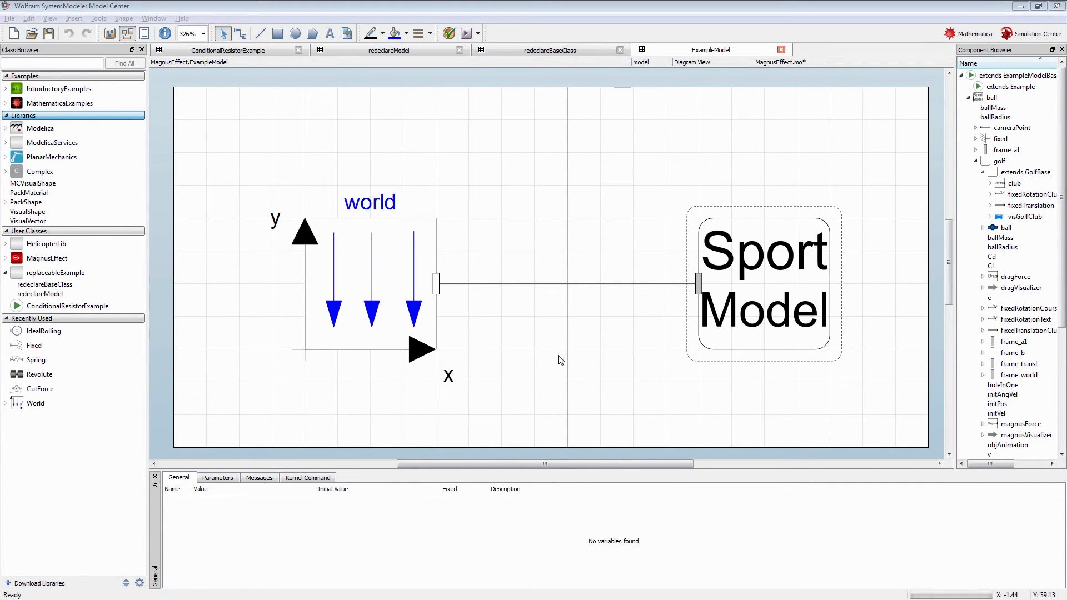
key(alt+Tab)
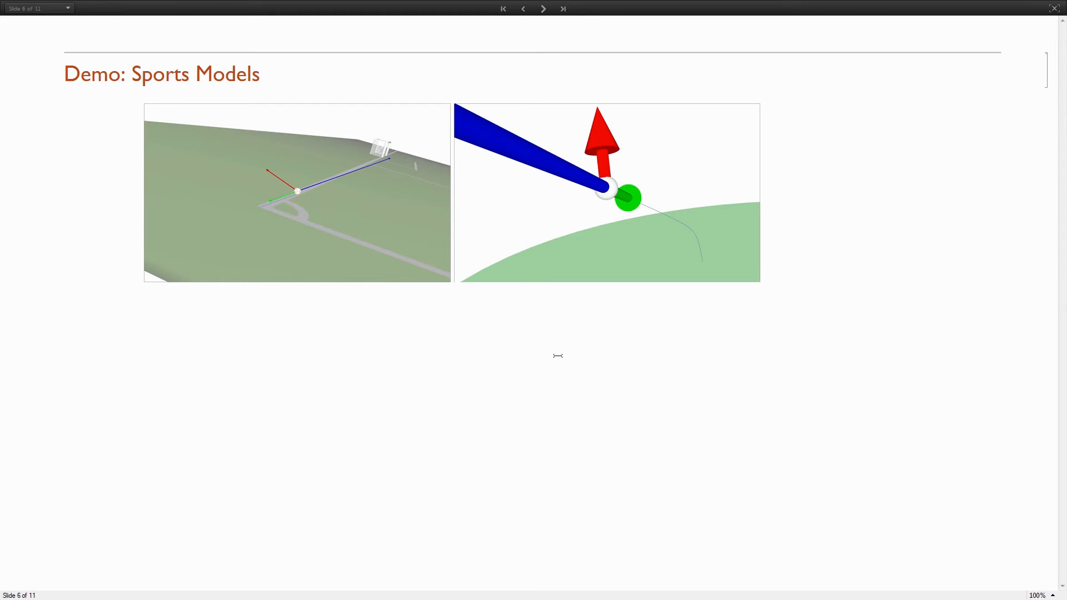
click(542, 13)
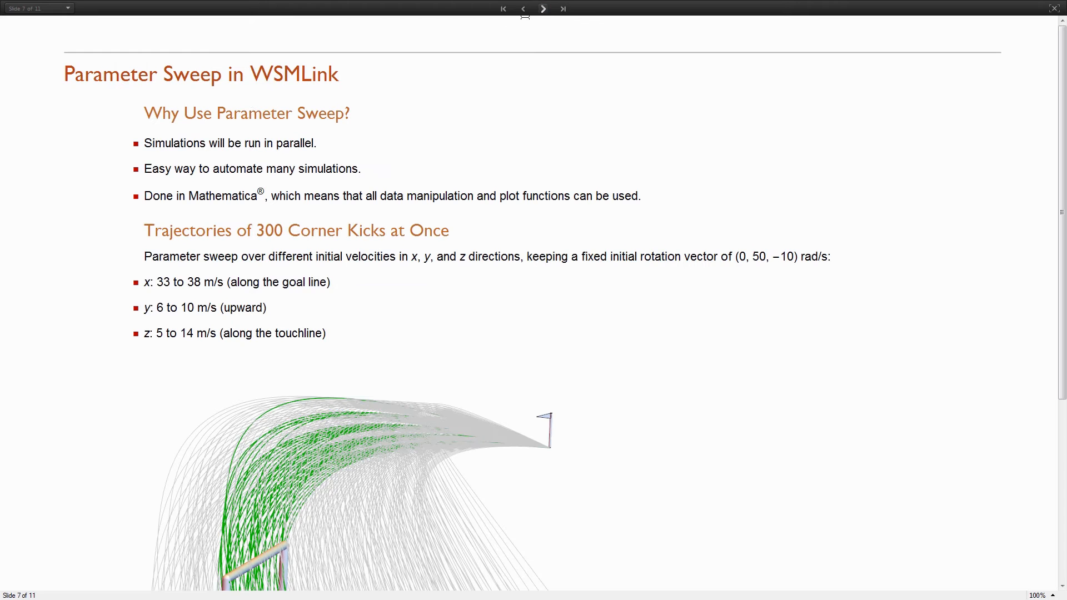